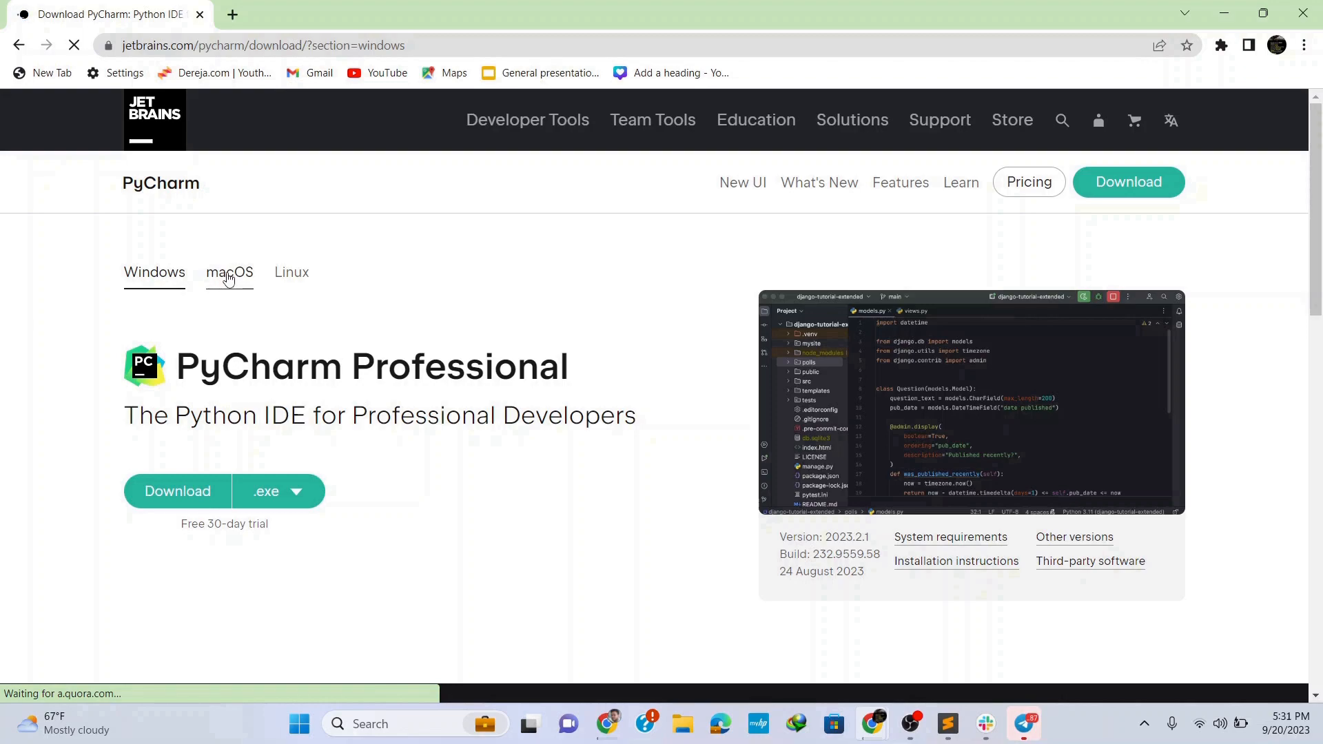
- View the Linux download option for PyCharm Professional and return to the Windows one
click(296, 273)
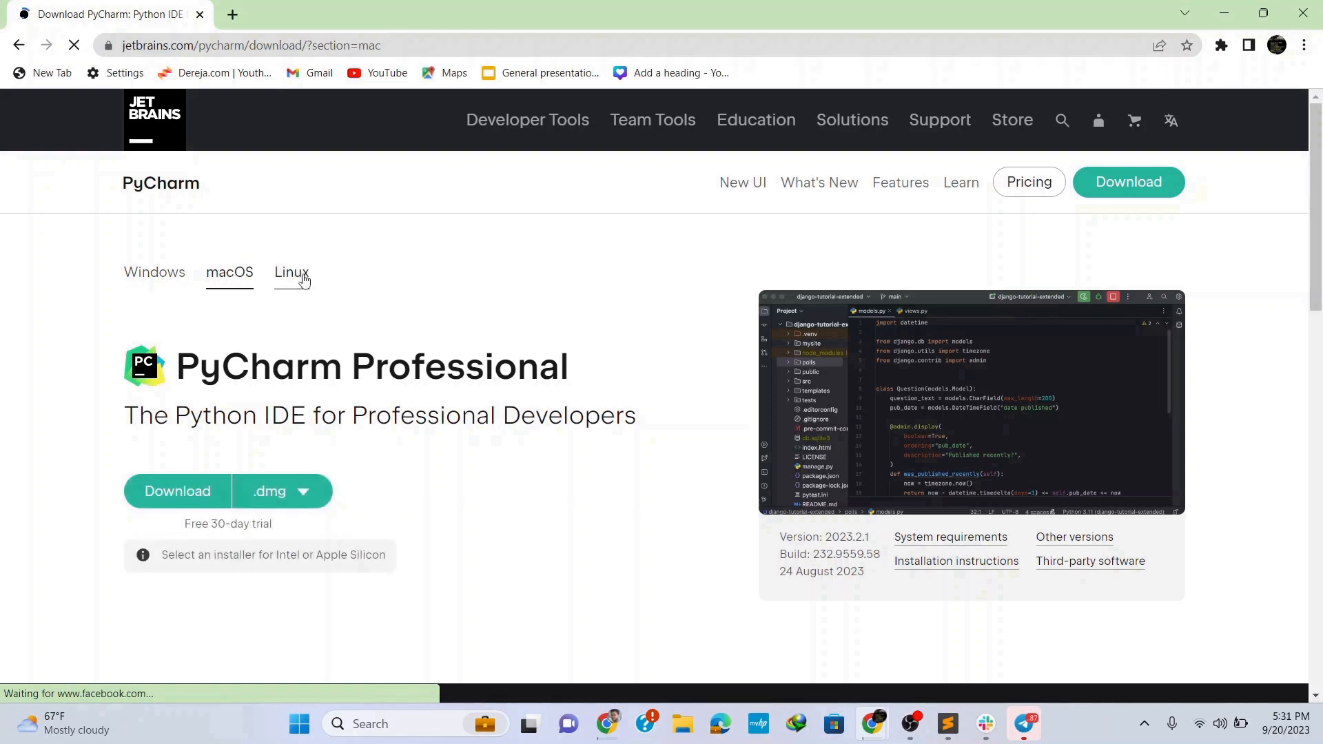
click(172, 274)
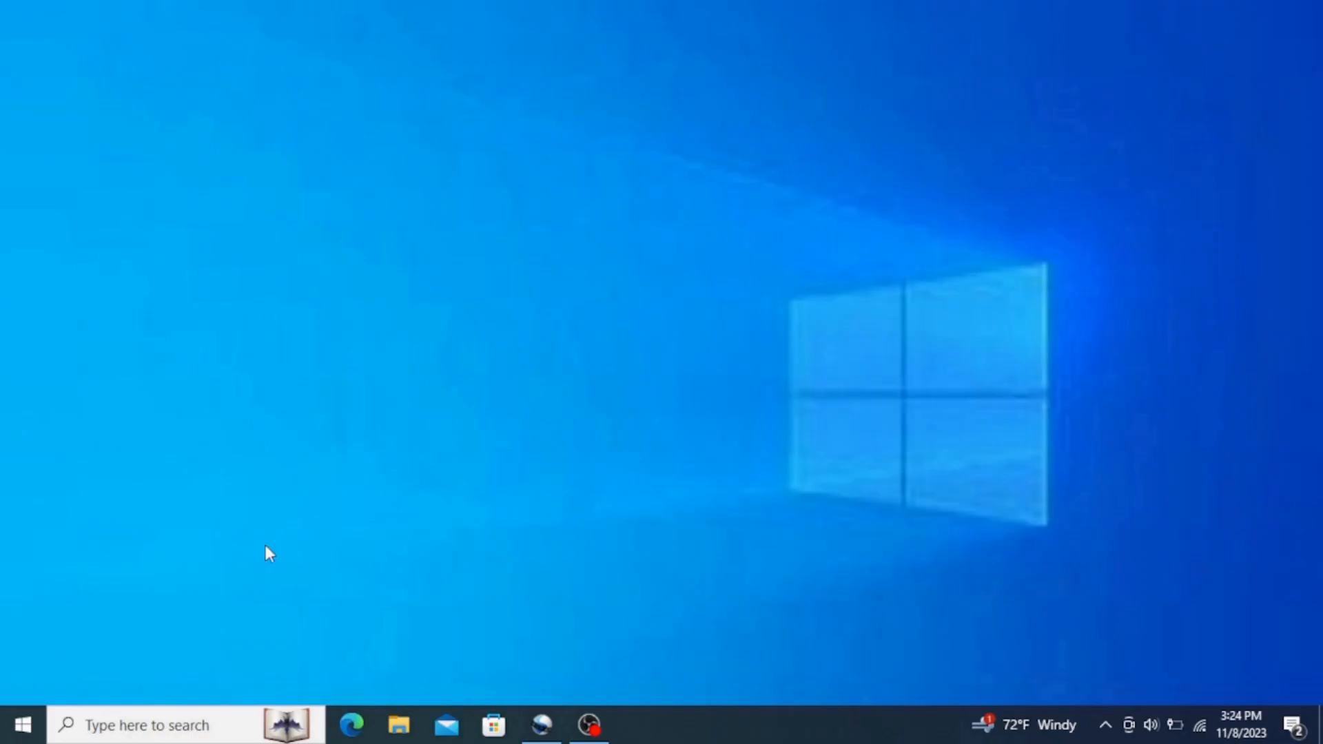
- Open Command Prompt and check the installed Python version with python --version
click(13, 736)
text(cmd)
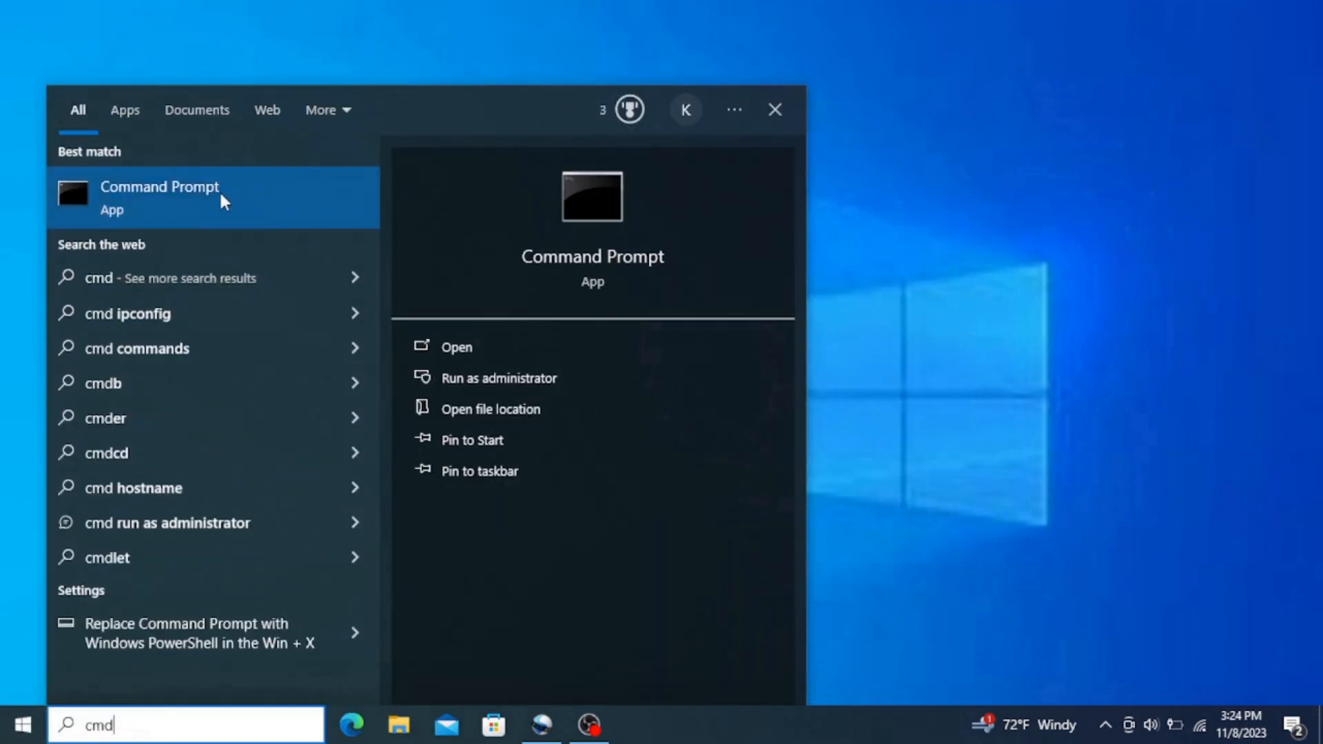
click(219, 207)
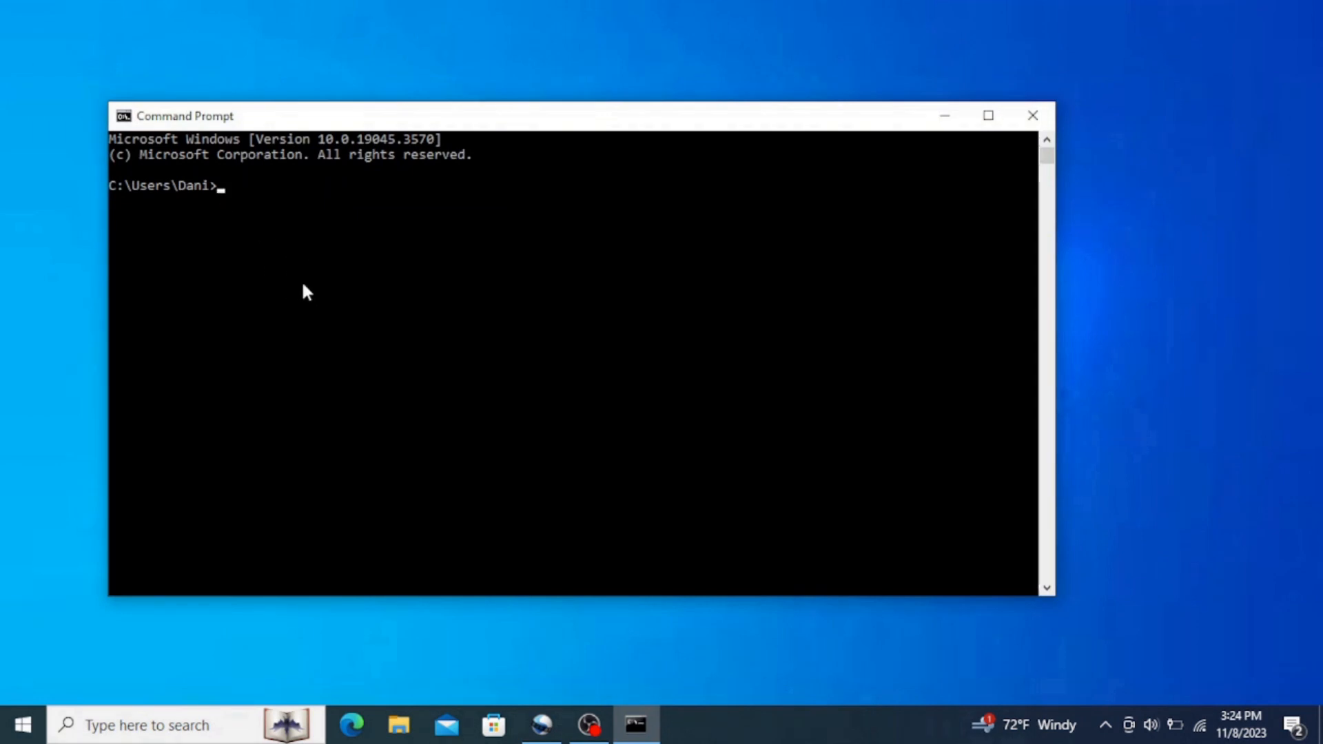
text(python --version)
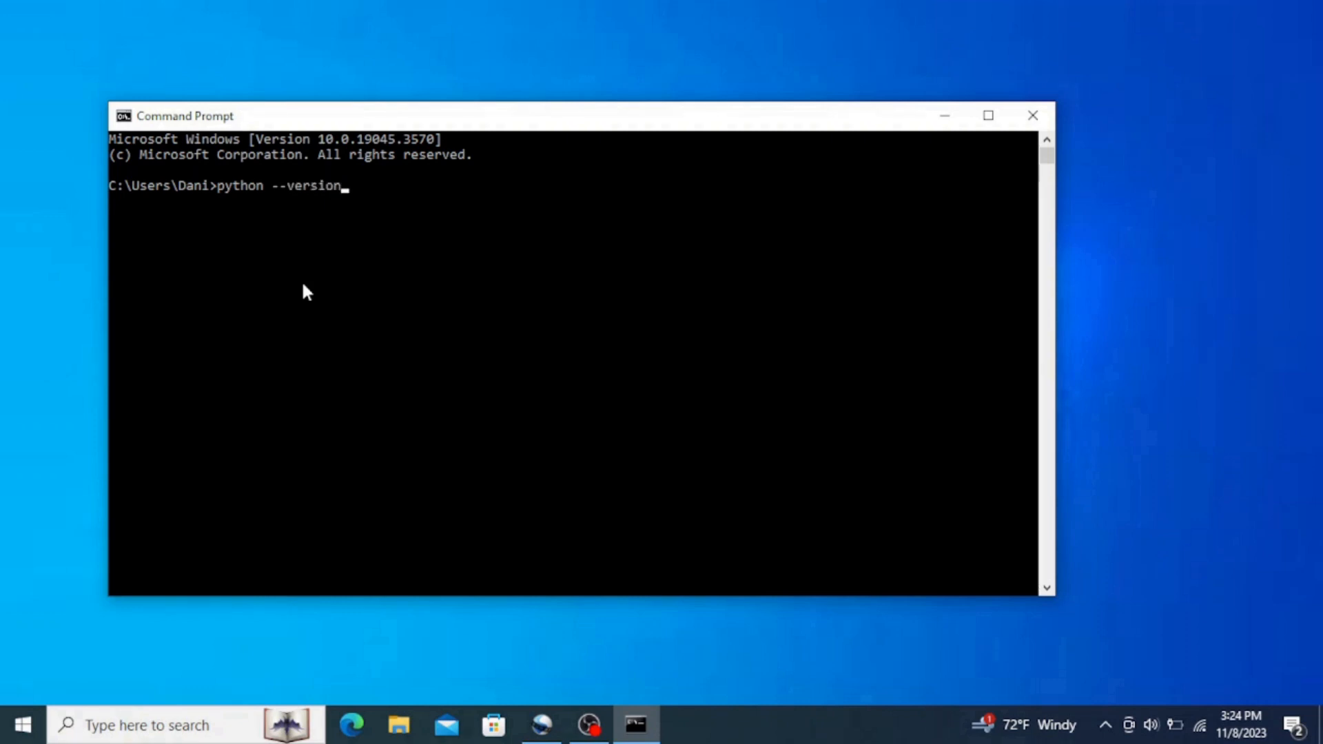
key(Return)
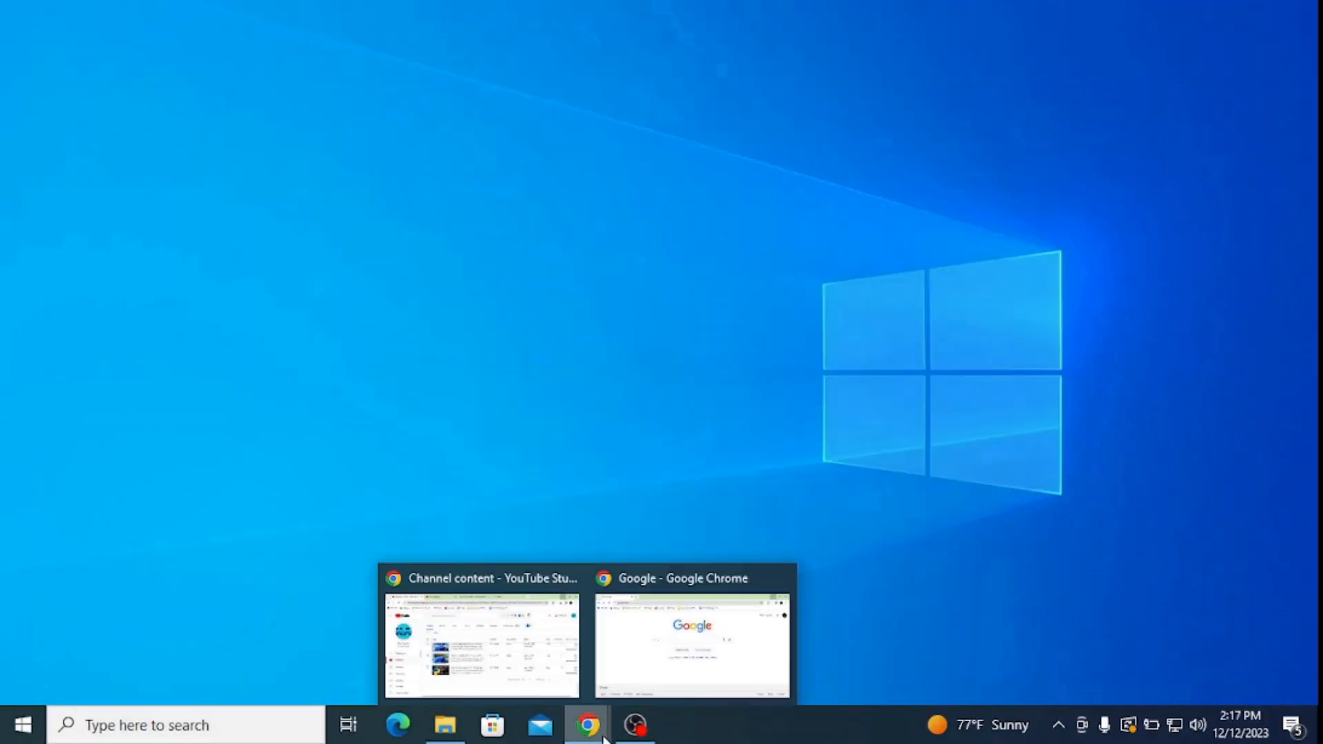
- In the Google Chrome window, search Google for "python" and open the official Python.org website
click(640, 665)
text(python)
key(Return)
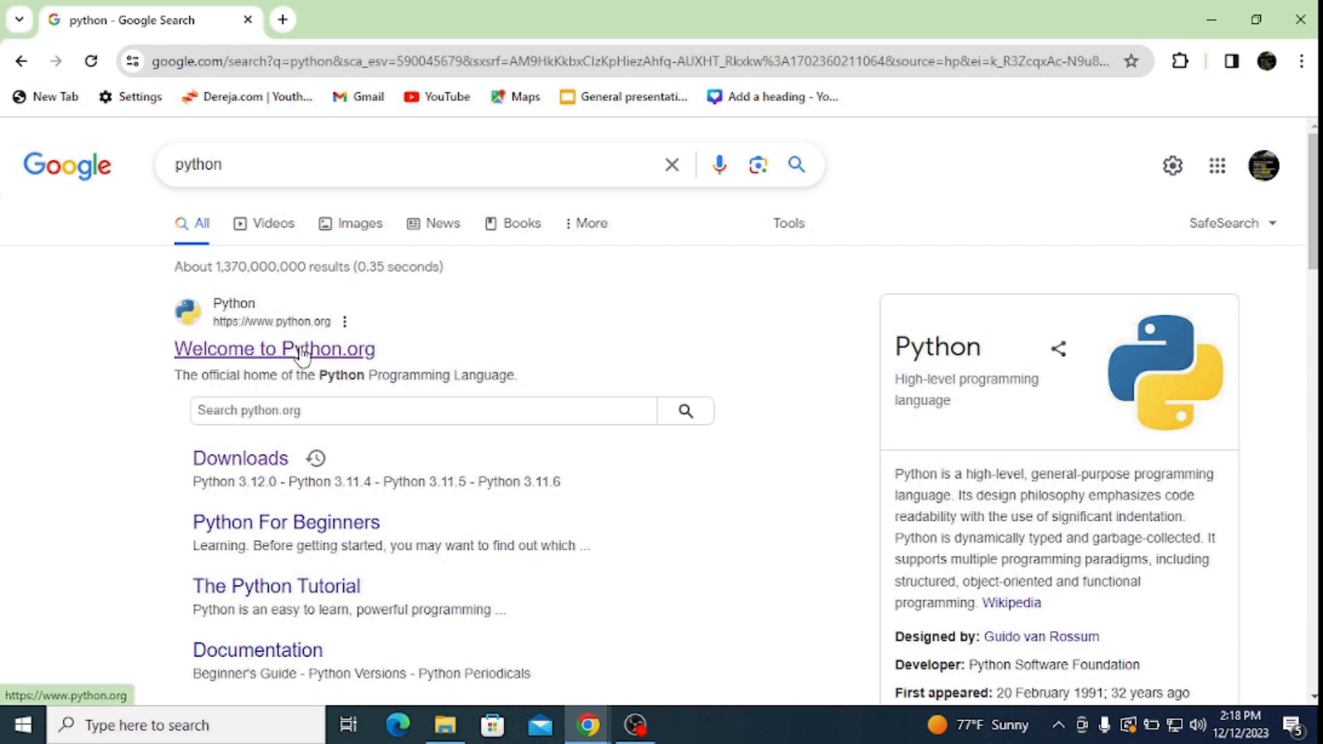
click(301, 353)
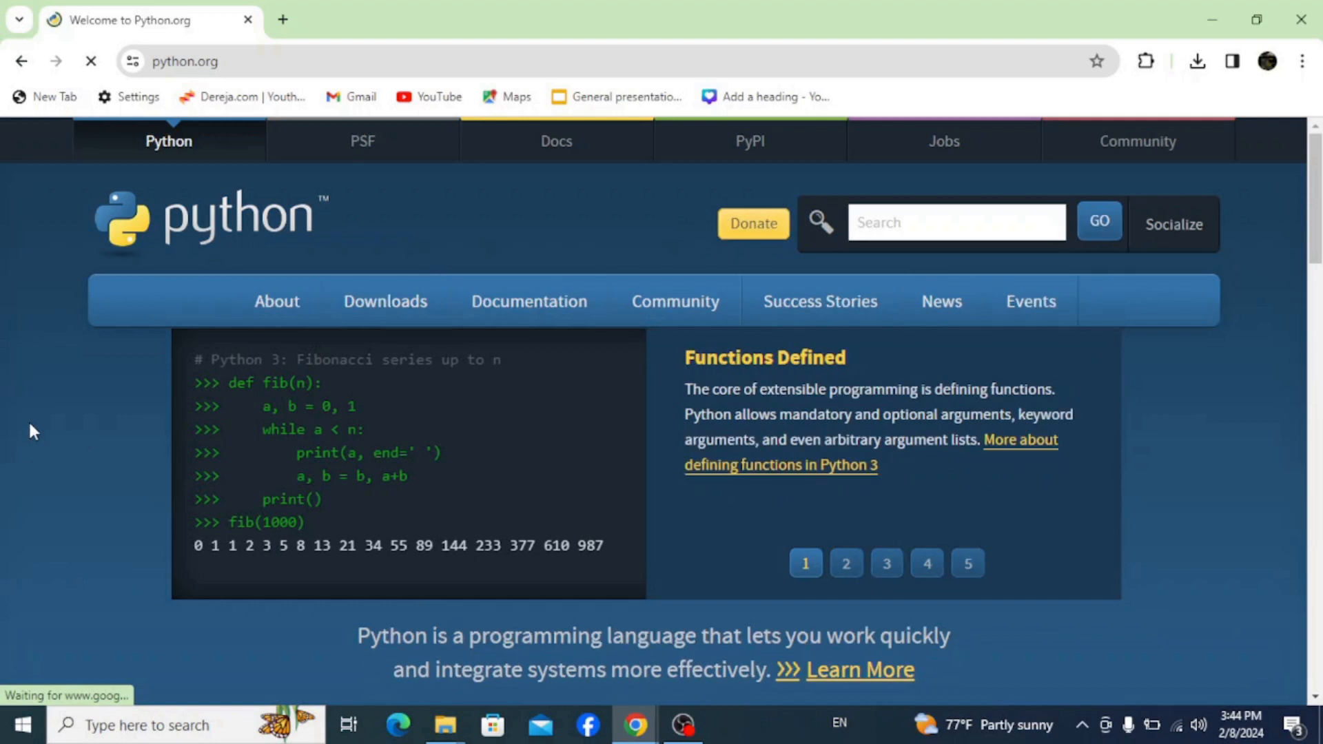
- Download Python 3.12.2 for Windows from the Python.org downloads page and launch the downloaded python-3.12.2-amd64.exe
mouse_move(403, 301)
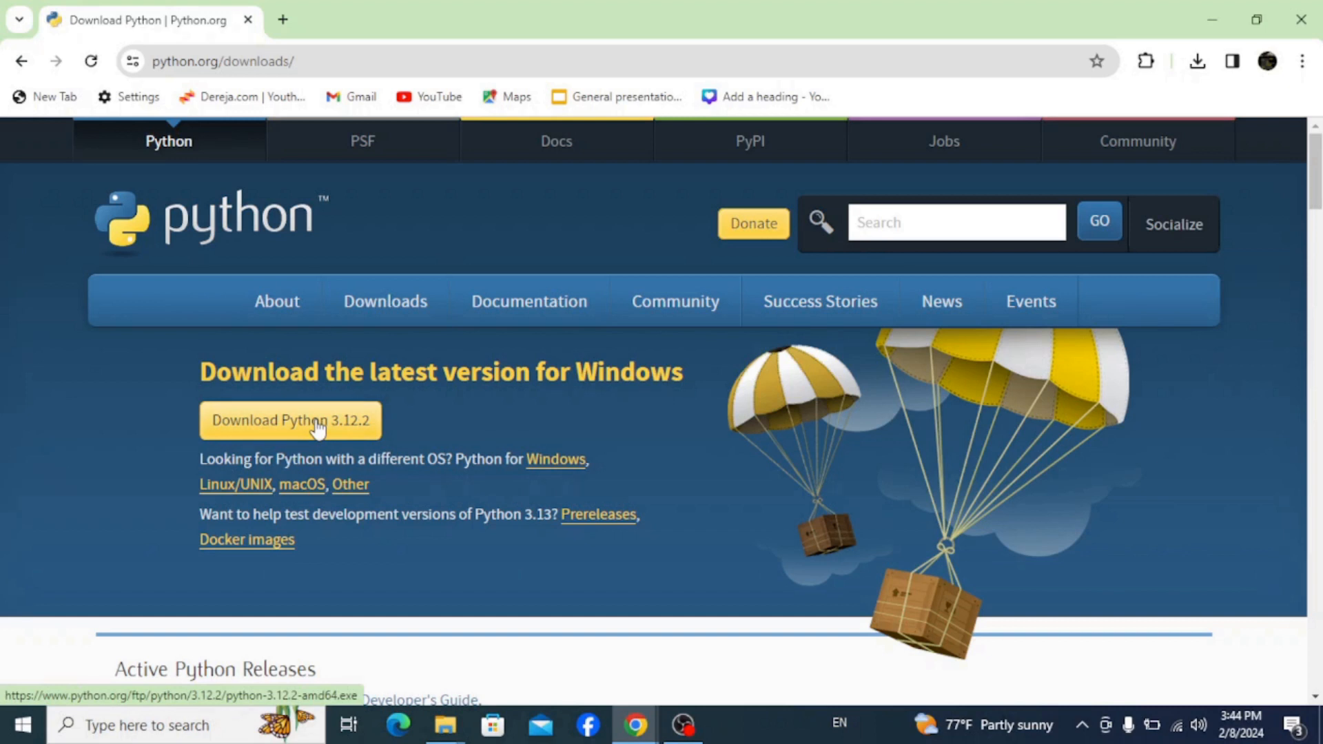
click(318, 428)
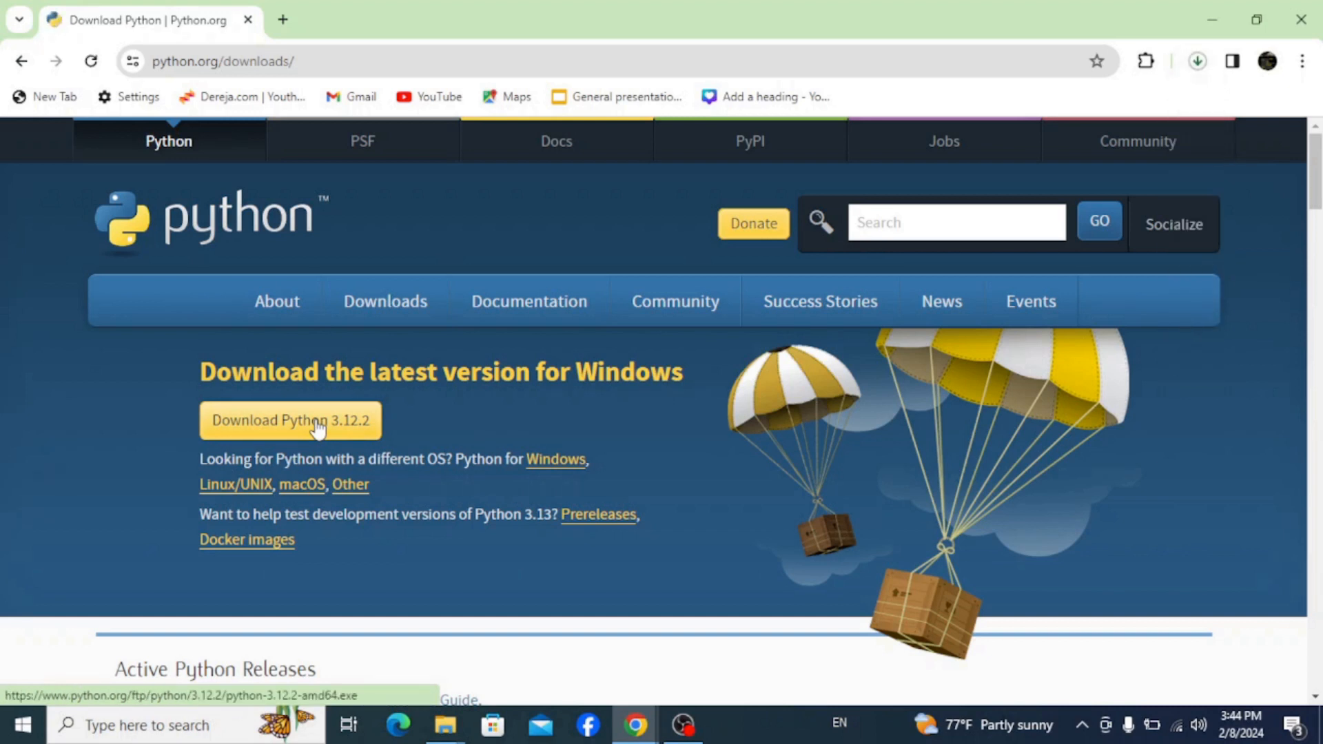
mouse_move(718, 311)
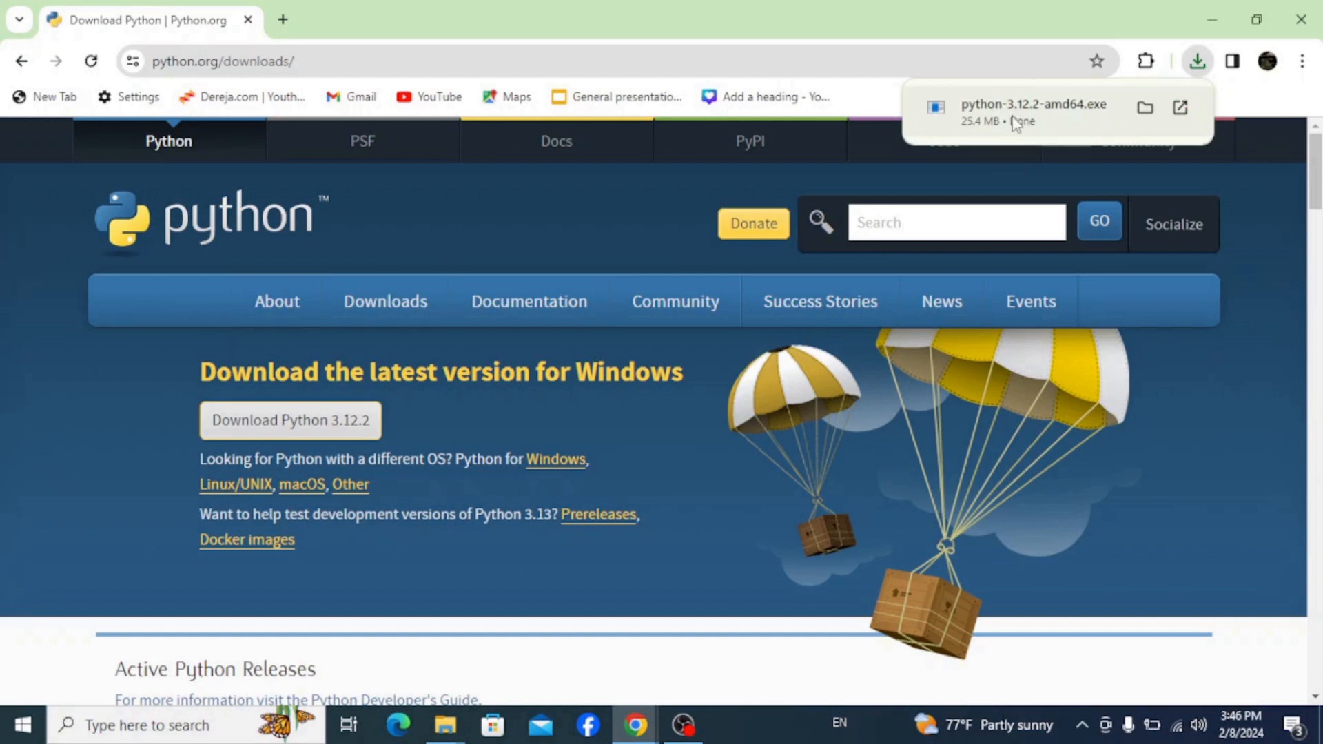
click(1014, 123)
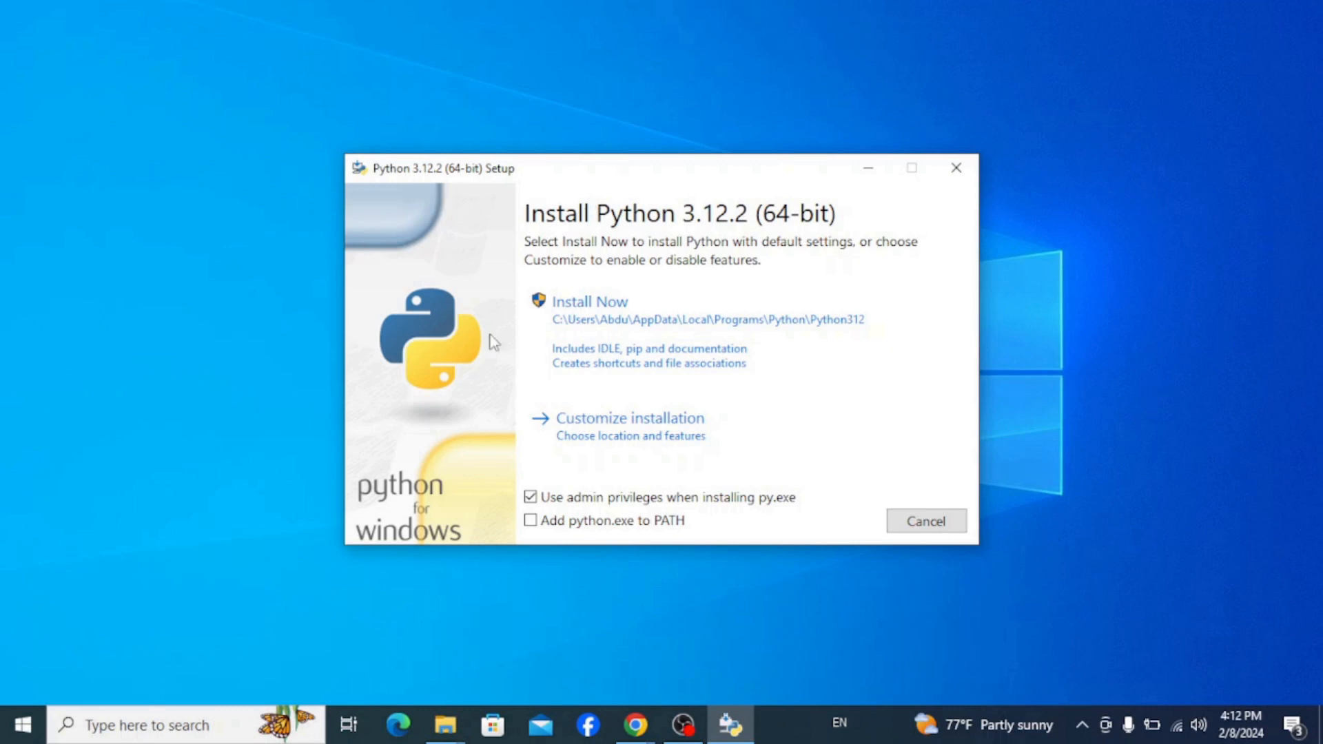
- Enable adding python.exe to PATH, choose a customized installation and accept all the optional features
click(530, 520)
click(602, 430)
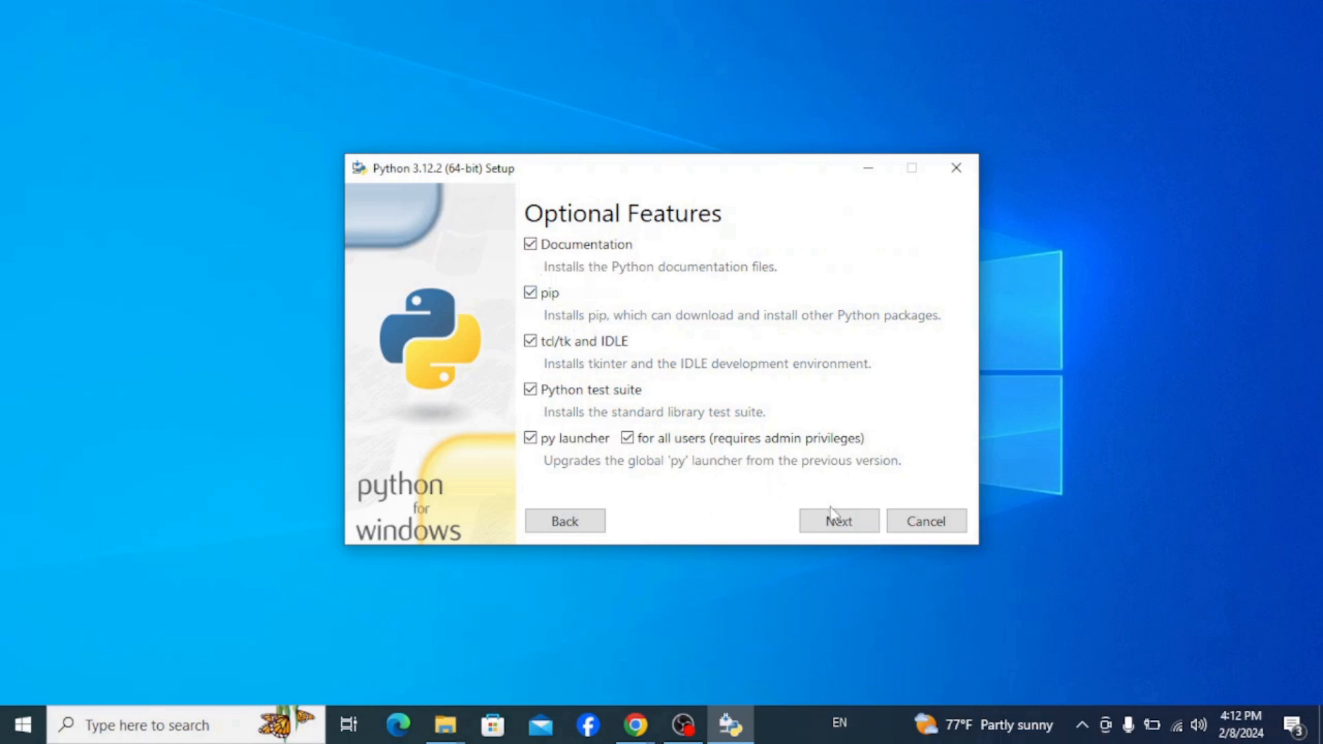
click(835, 525)
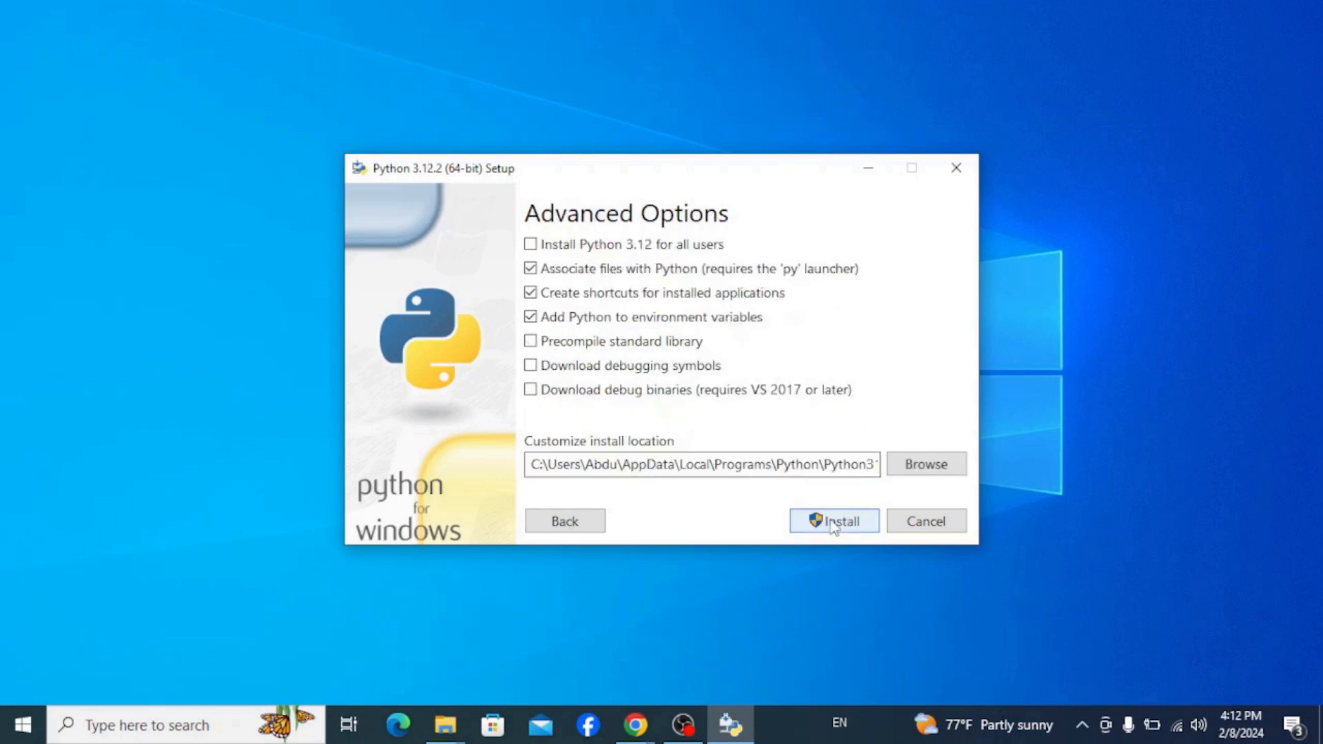
- Install Python 3.12 for all users in C:\Program Files\Python312 and close the finished setup
click(531, 245)
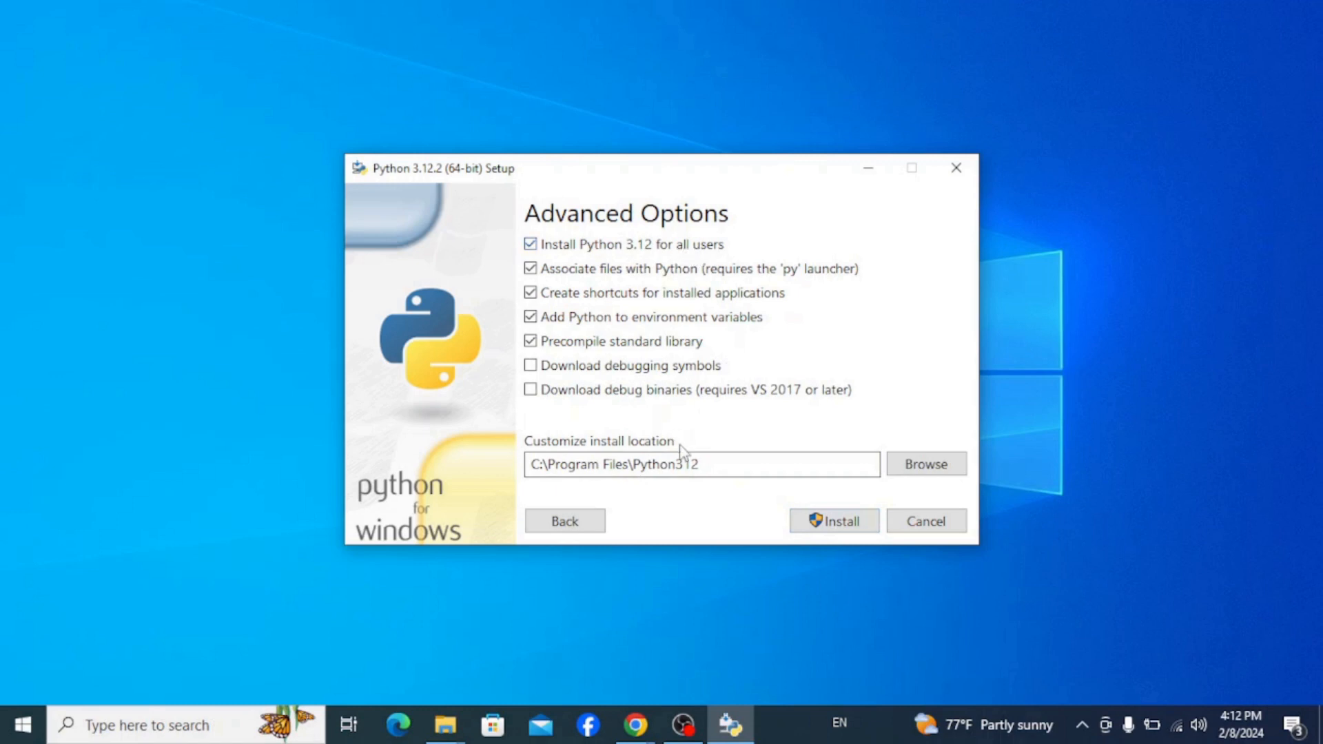
click(849, 531)
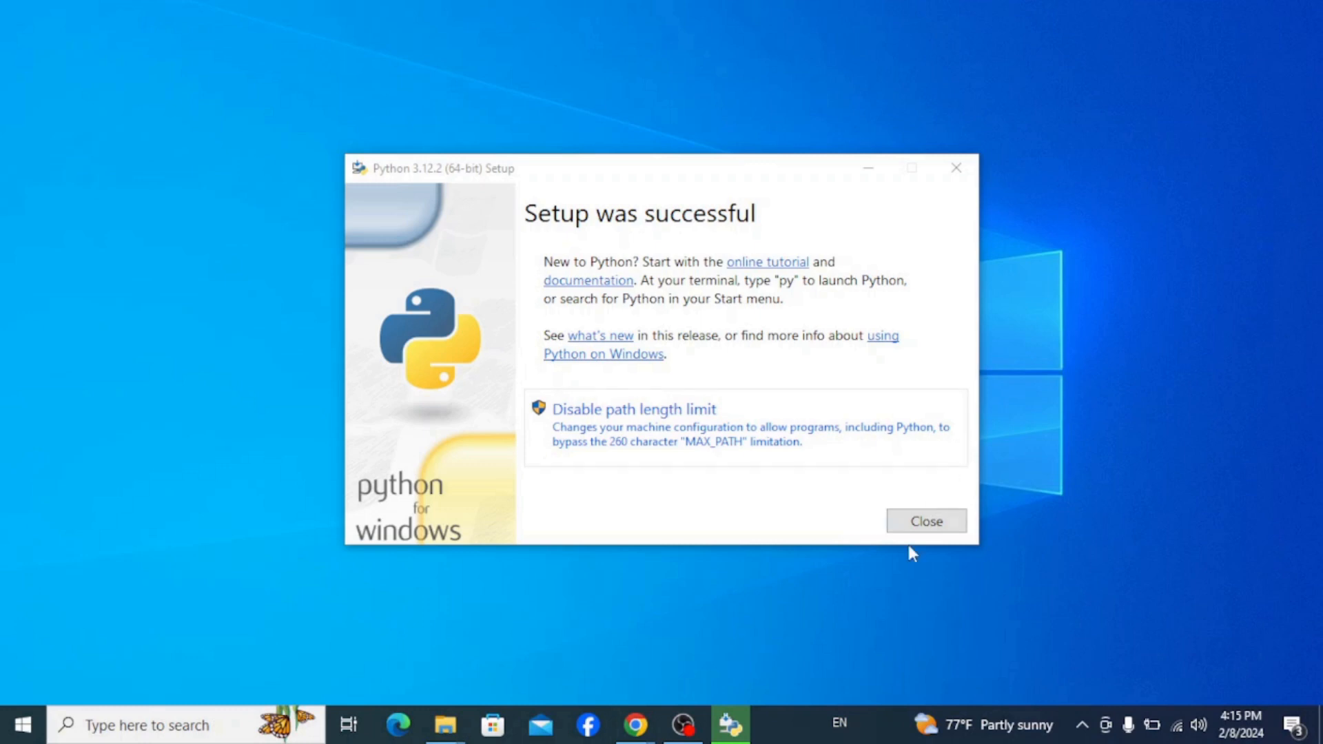
click(927, 524)
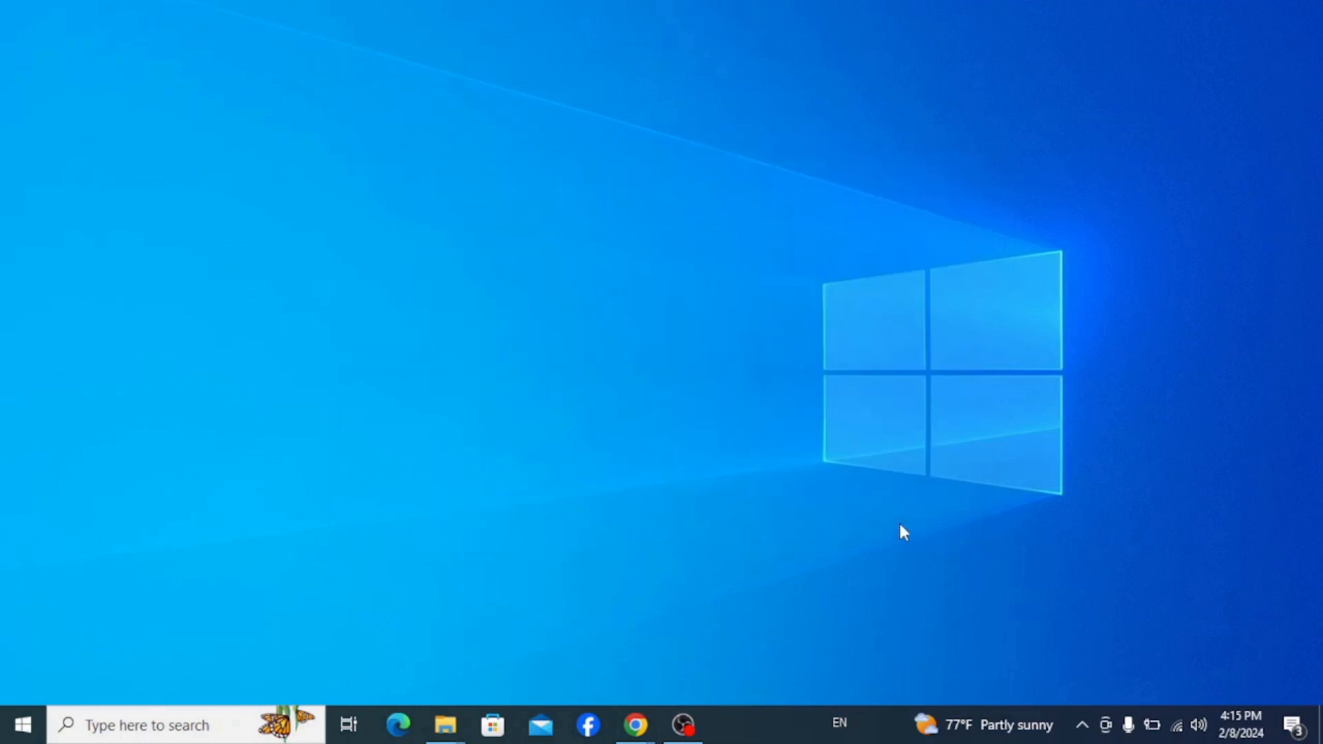
- Open a maximized Command Prompt and verify the Python installation with python --version
click(19, 724)
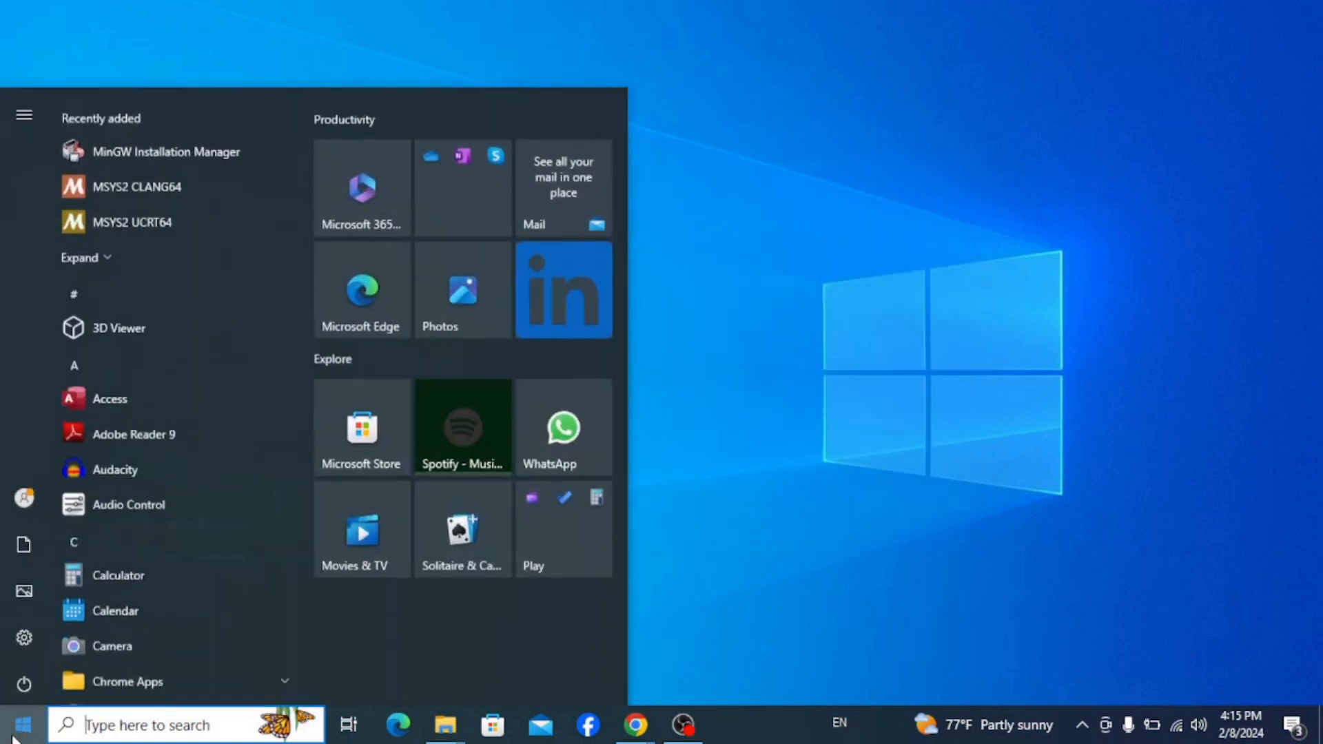
text(cmd)
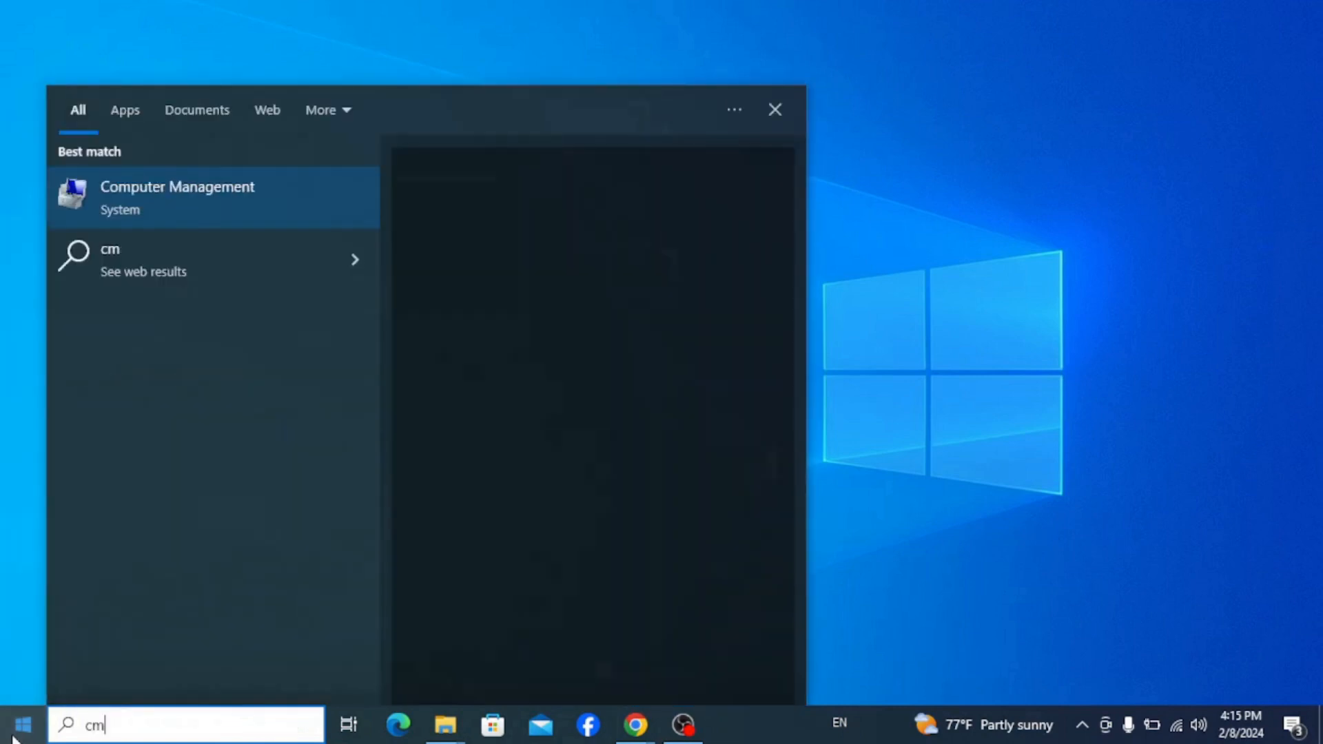
click(202, 198)
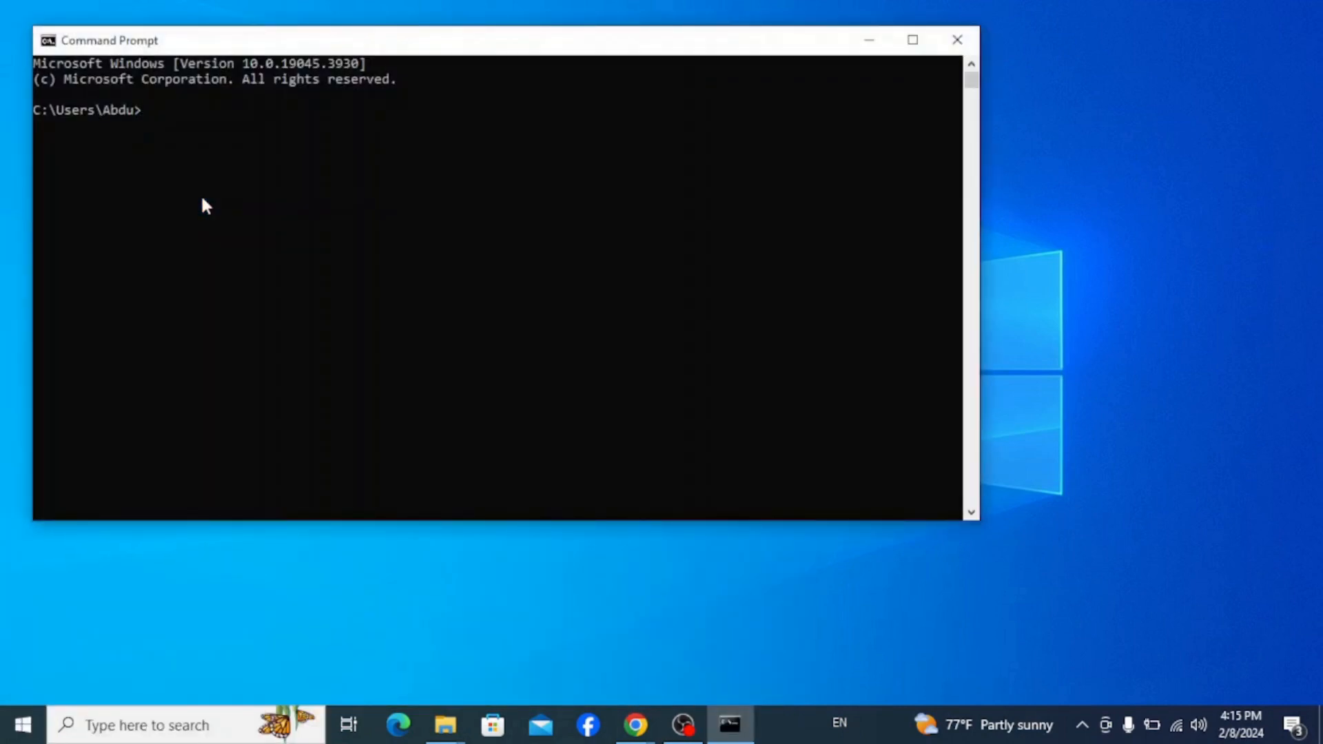
key(super+Up)
text(python )
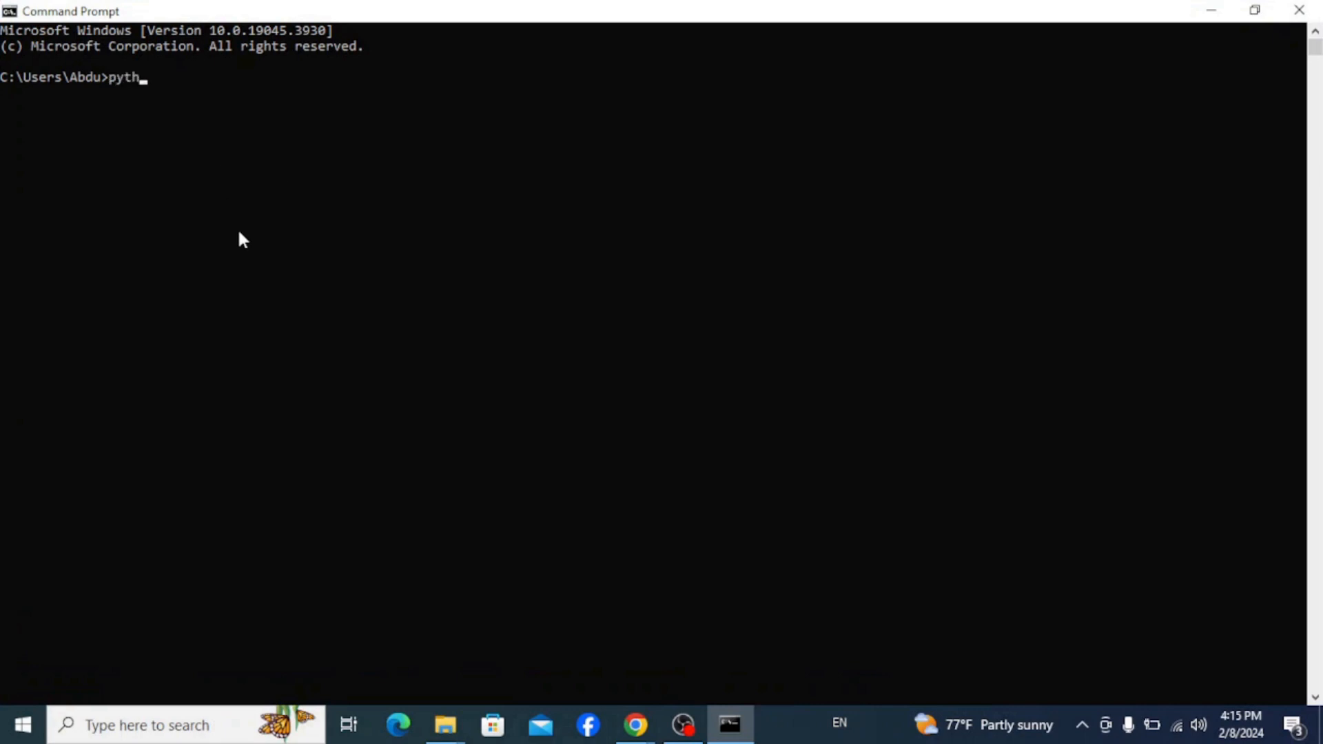
text(--version)
key(Return)
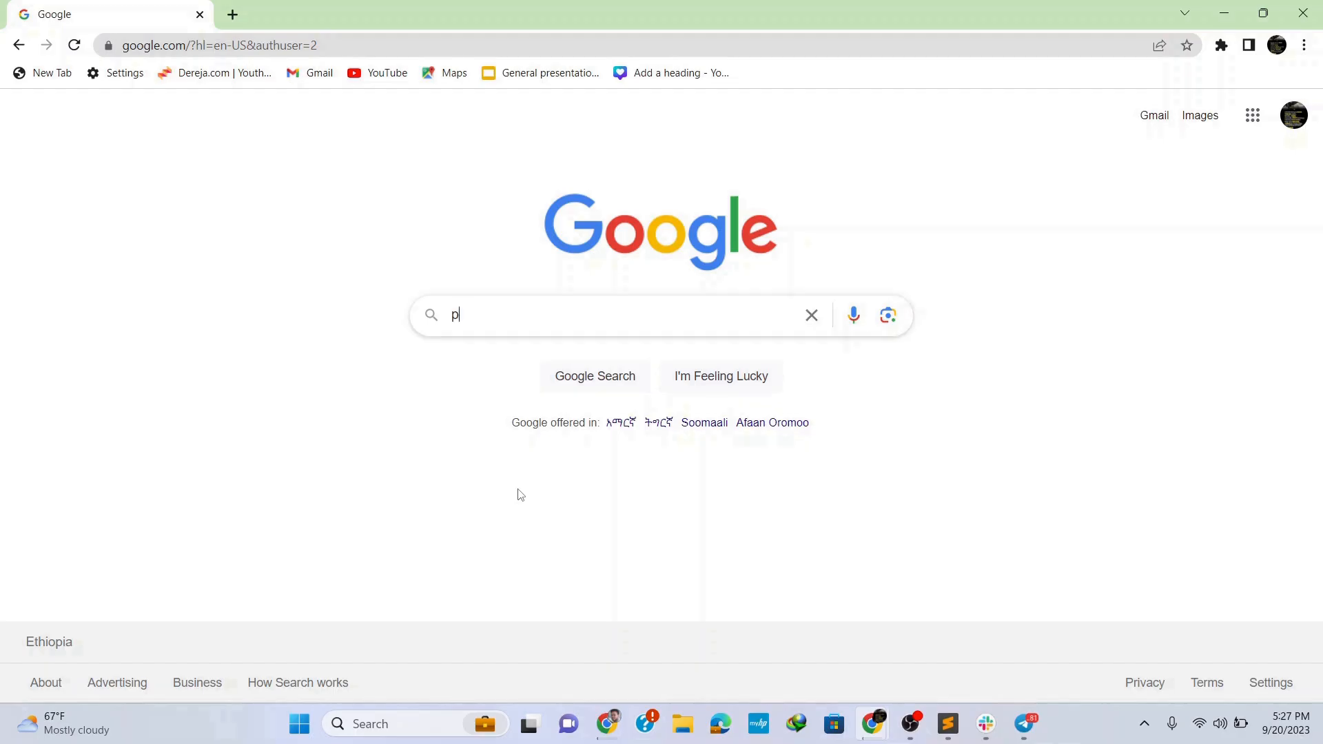
- In Chrome, search Google for "pycharm", open the JetBrains PyCharm site and go to its download page
text(ych)
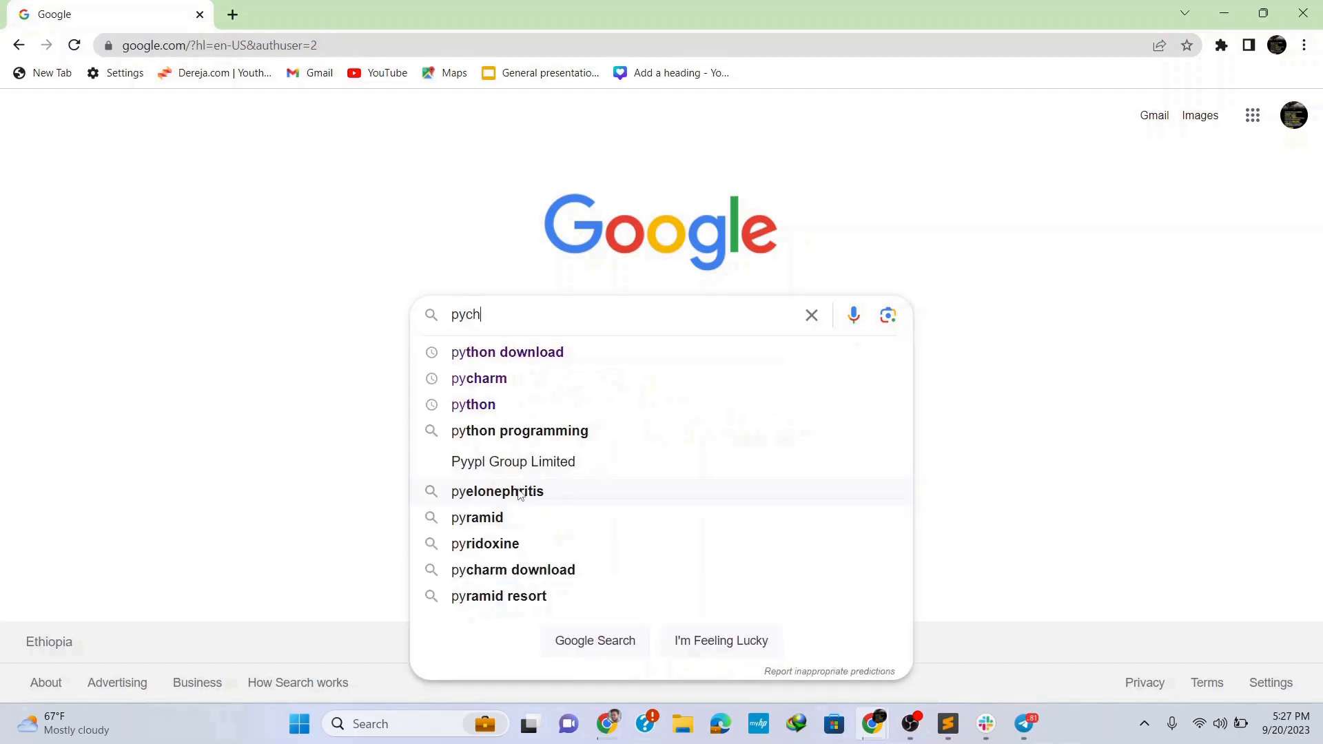
text(arm)
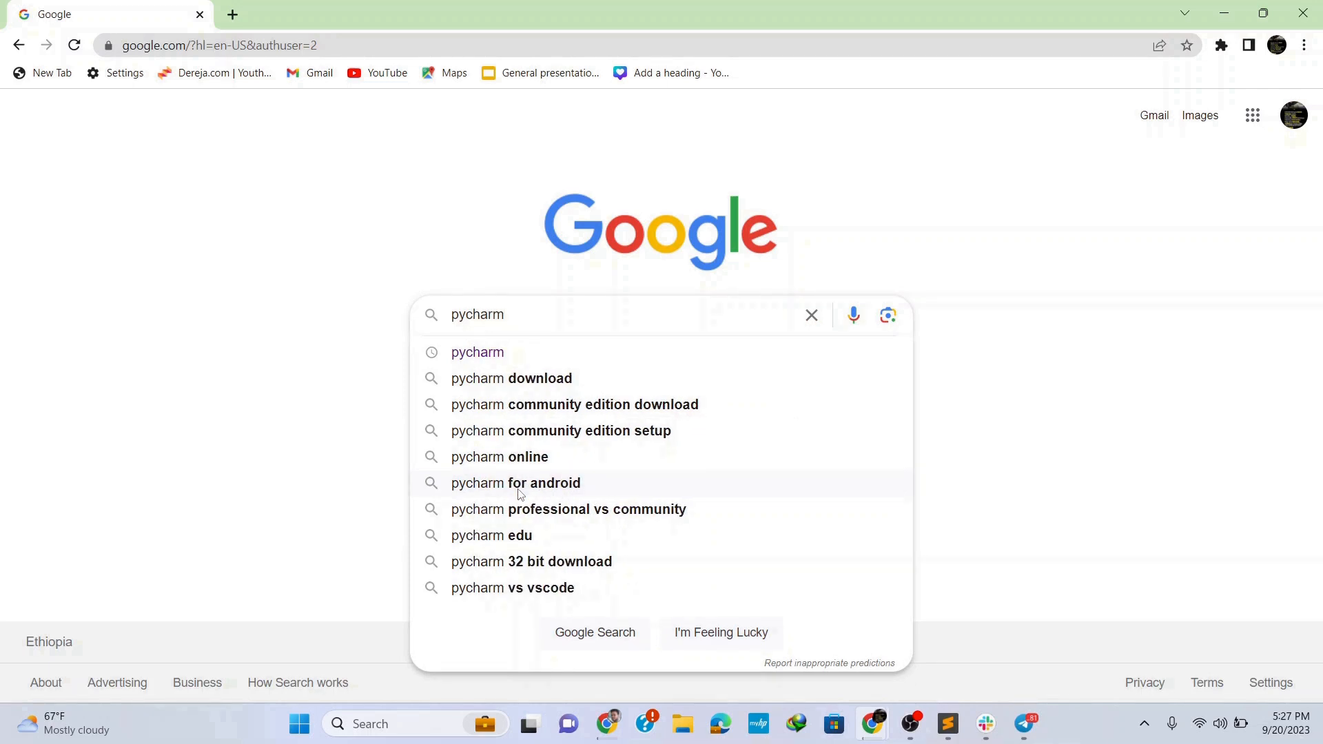
key(Return)
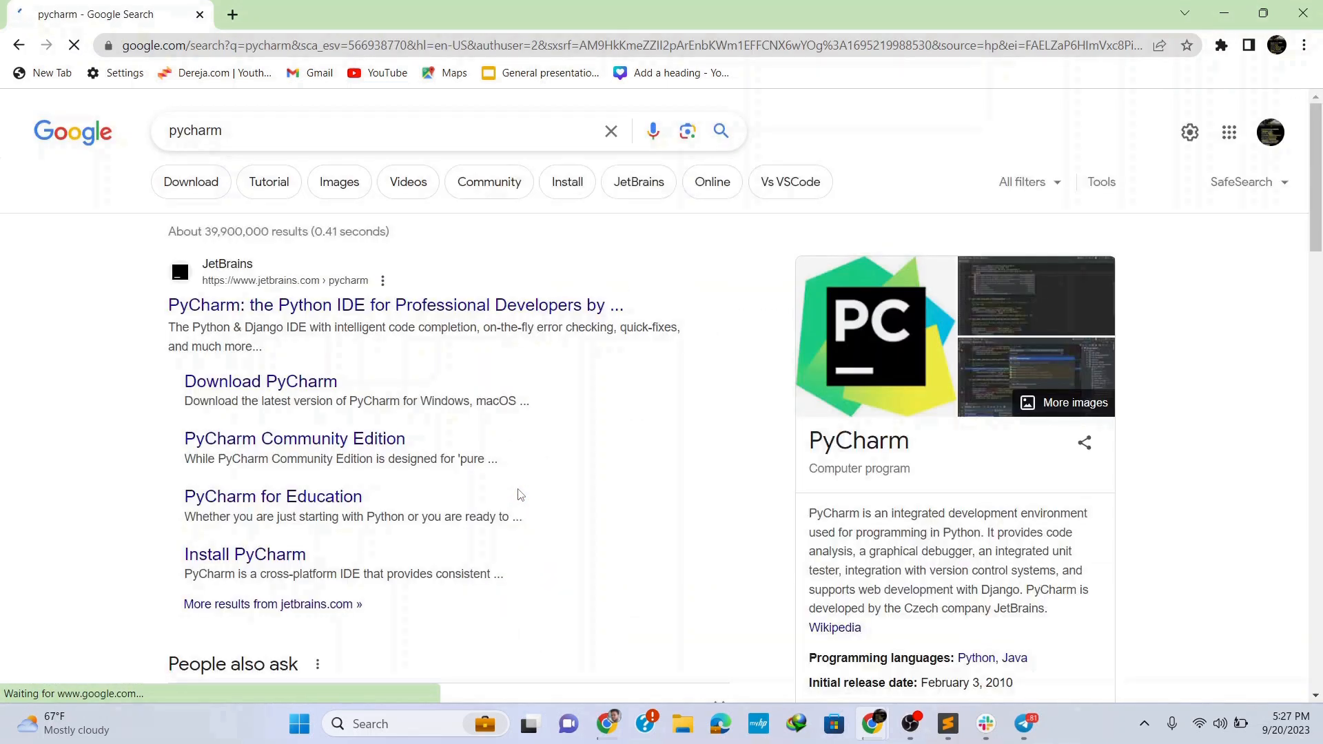
click(253, 309)
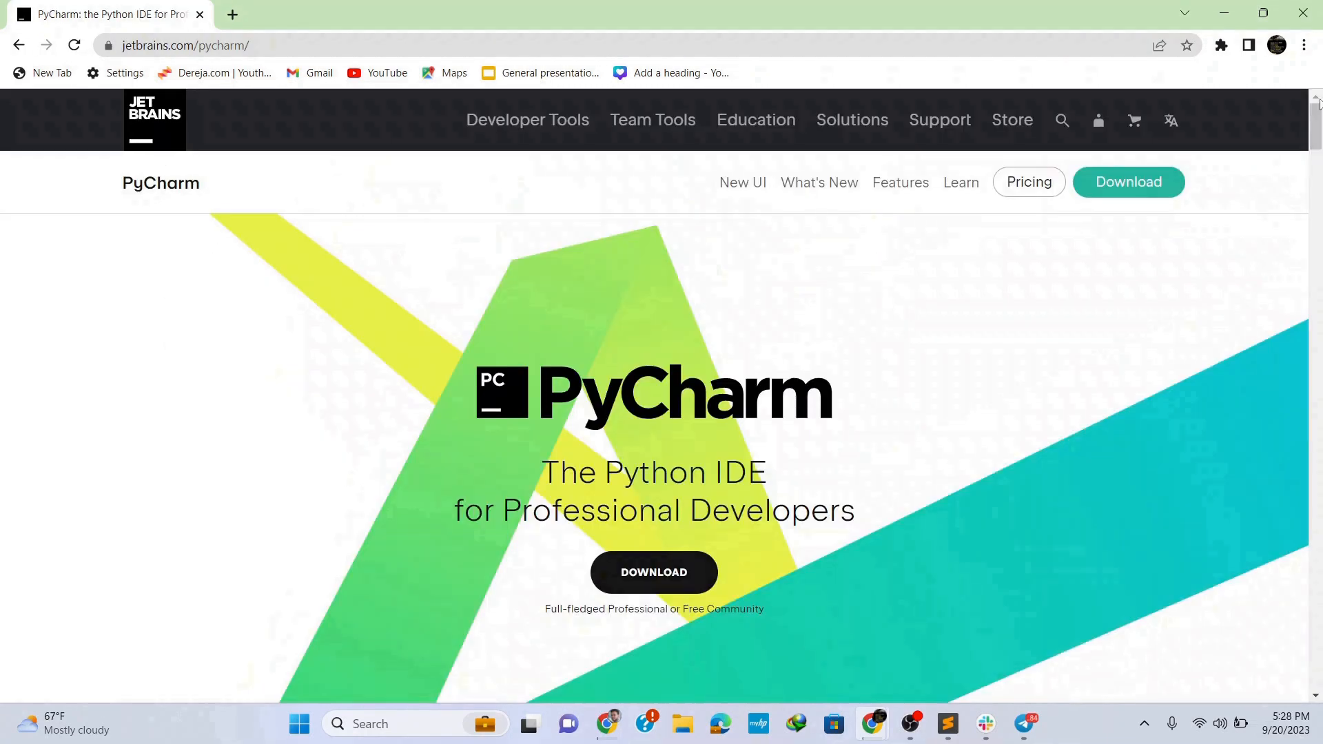
click(650, 582)
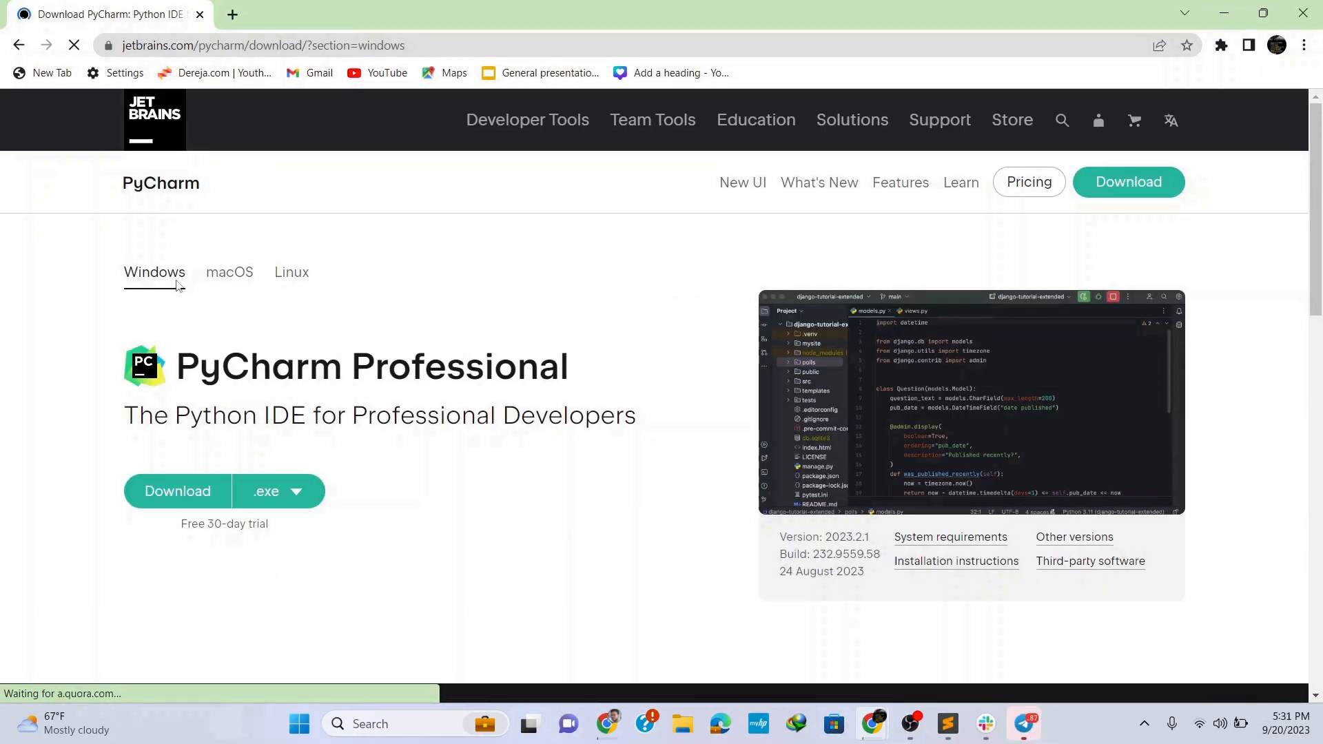
- Look at the macOS and Linux download options for PyCharm and return to the Windows option
click(227, 273)
click(302, 276)
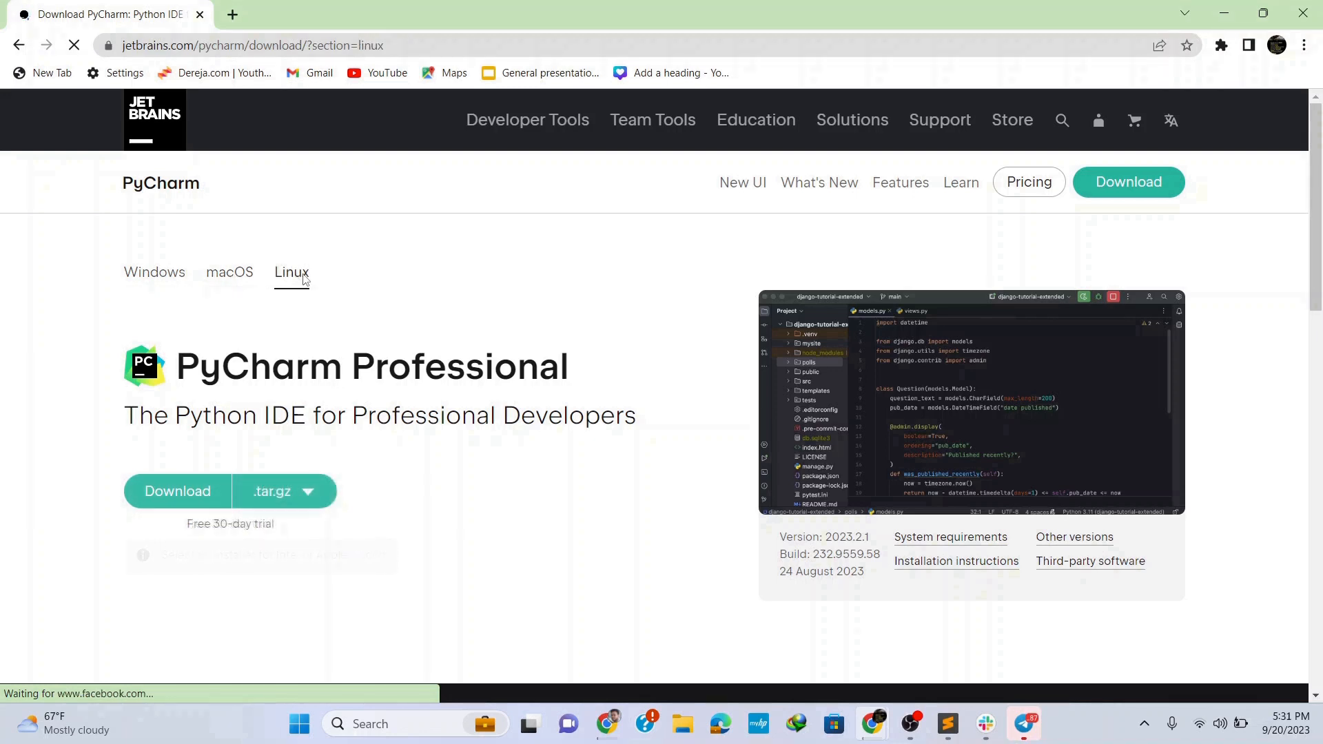
click(174, 271)
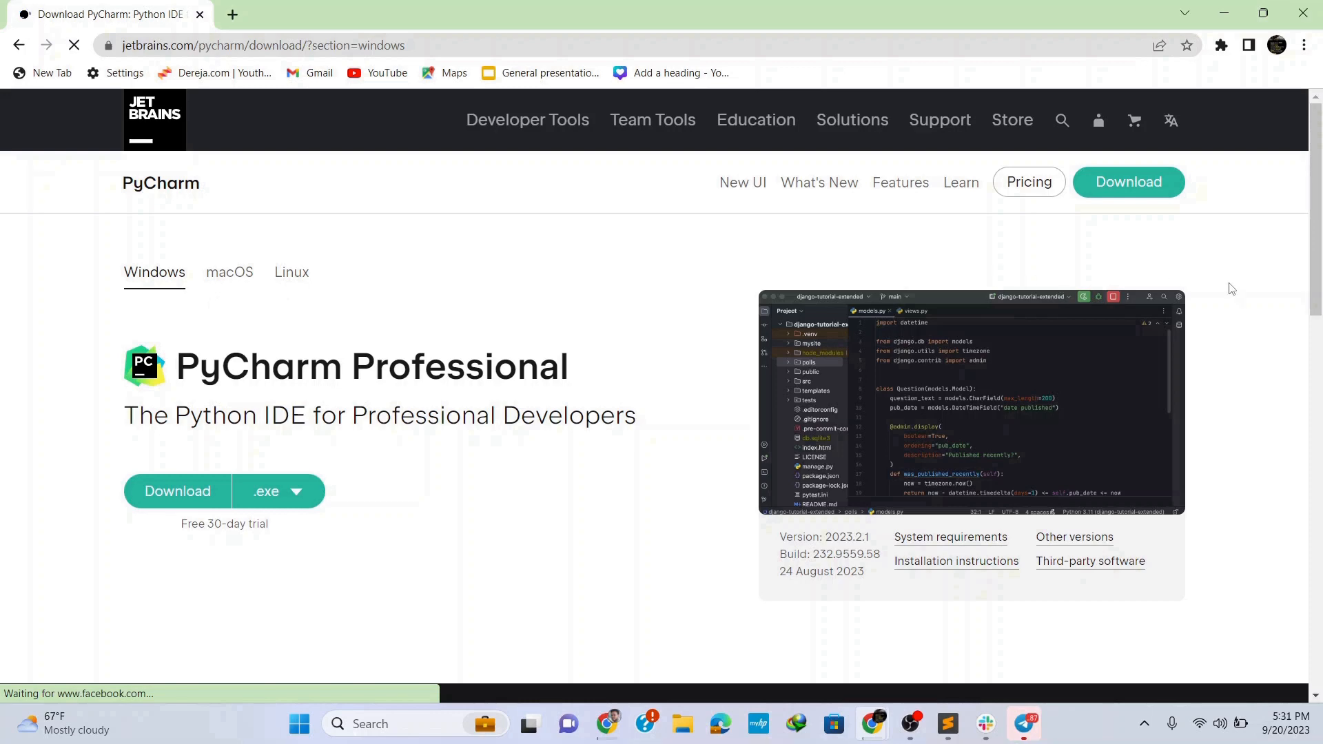
- Download the Windows .exe installer of the free PyCharm Community Edition and launch the downloaded file
drag(1311, 269, 1289, 443)
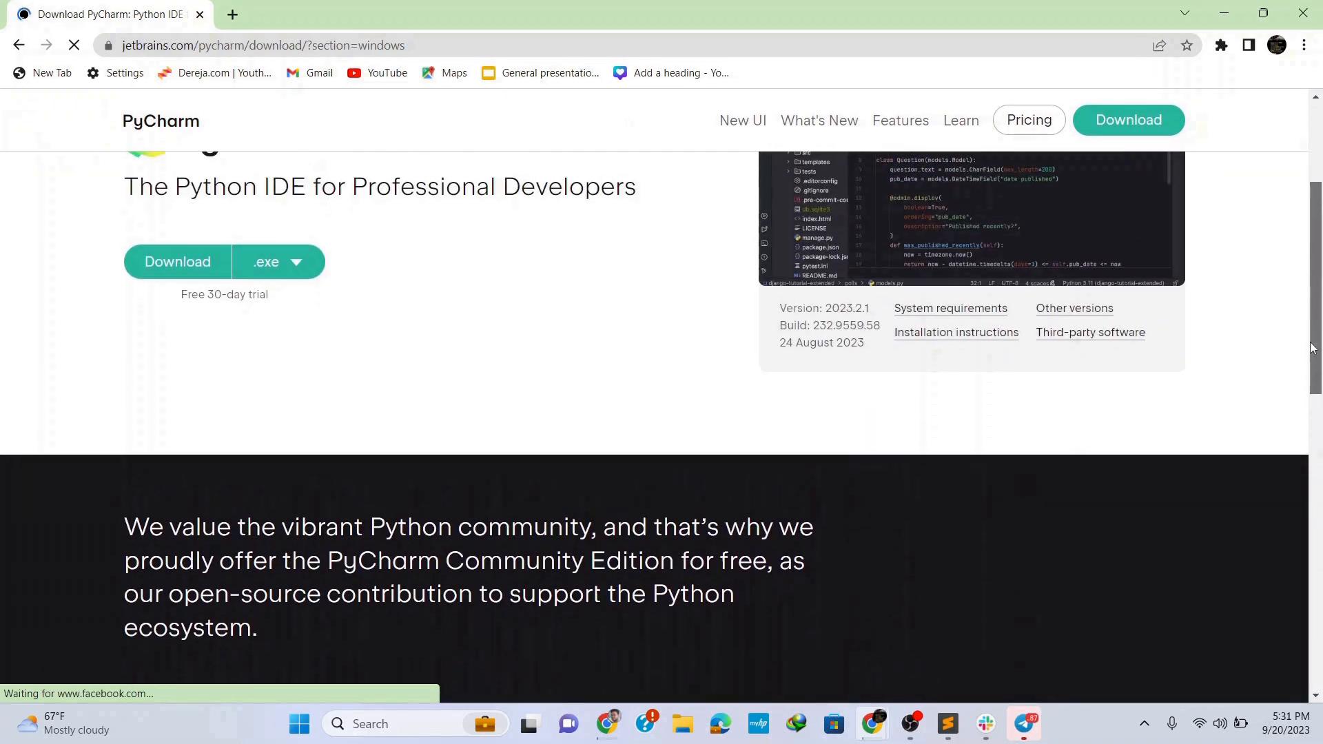
scroll(806, 430, down, 4)
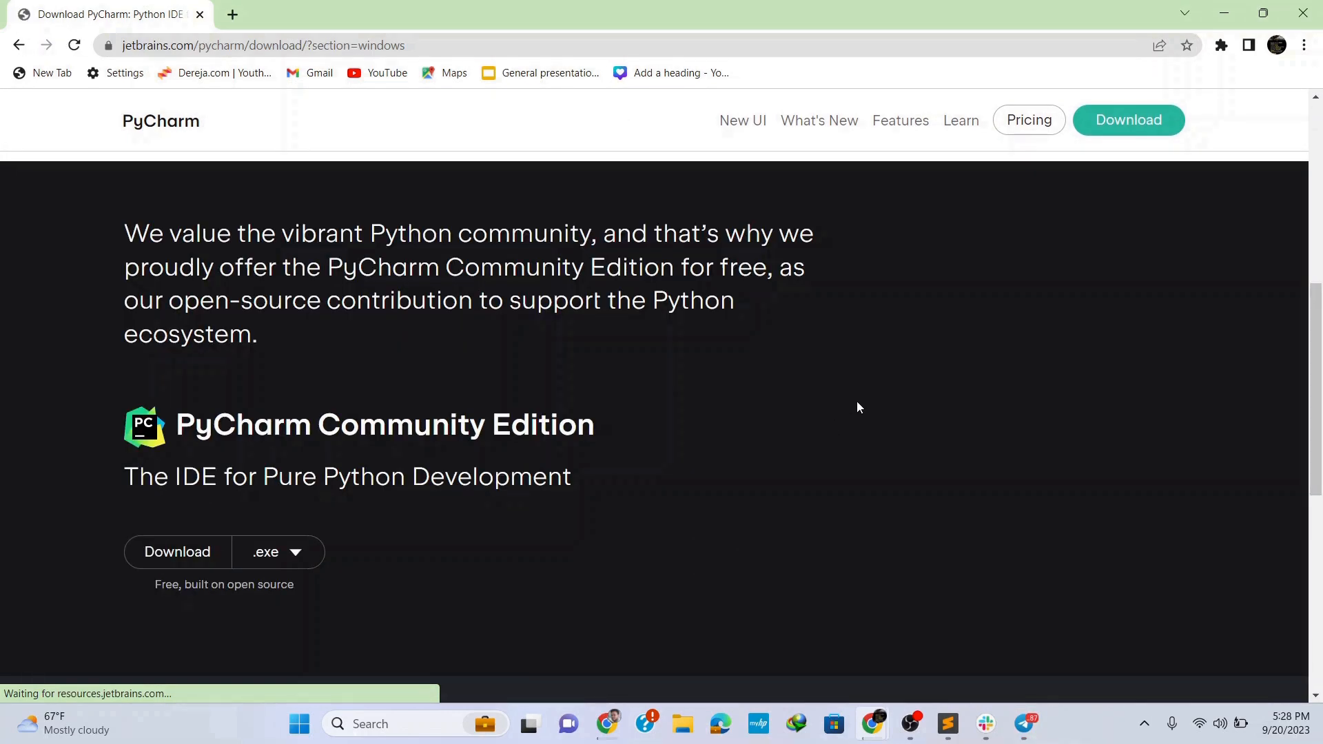
scroll(575, 387, up, 6)
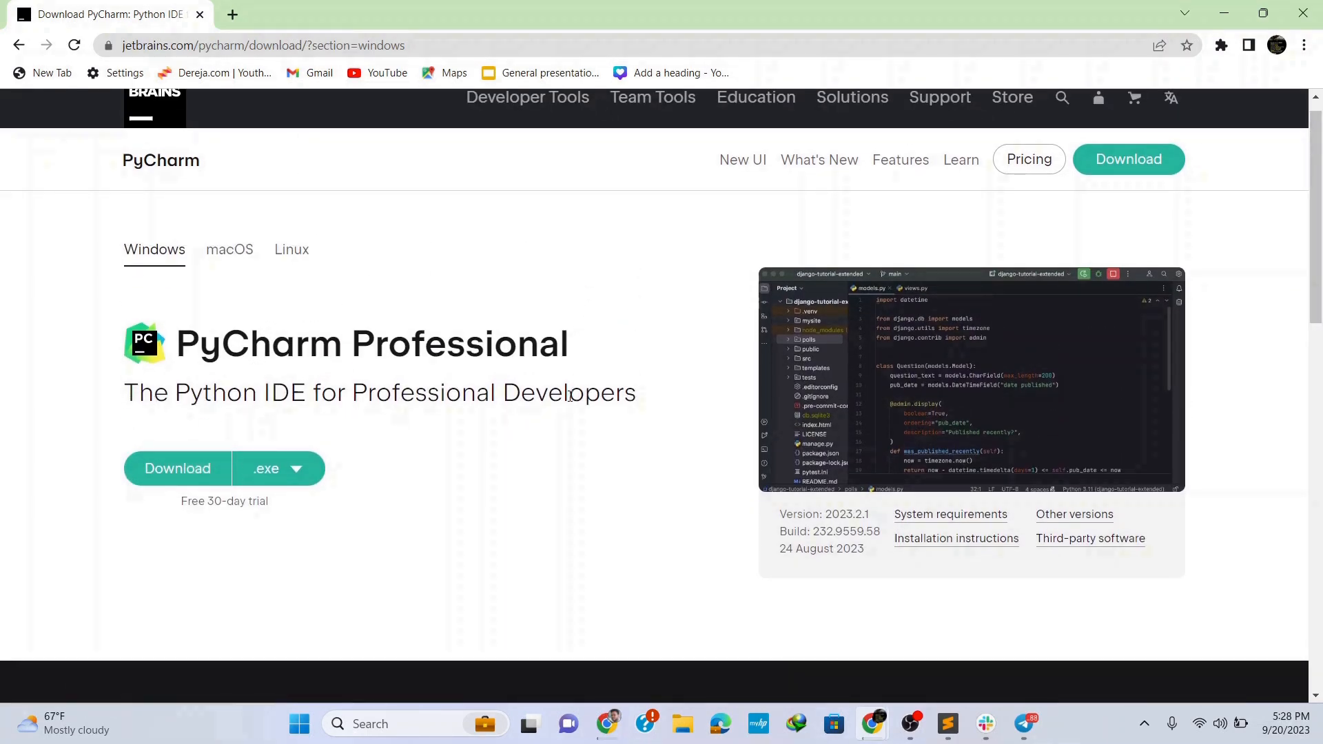
scroll(1289, 480, down, 6)
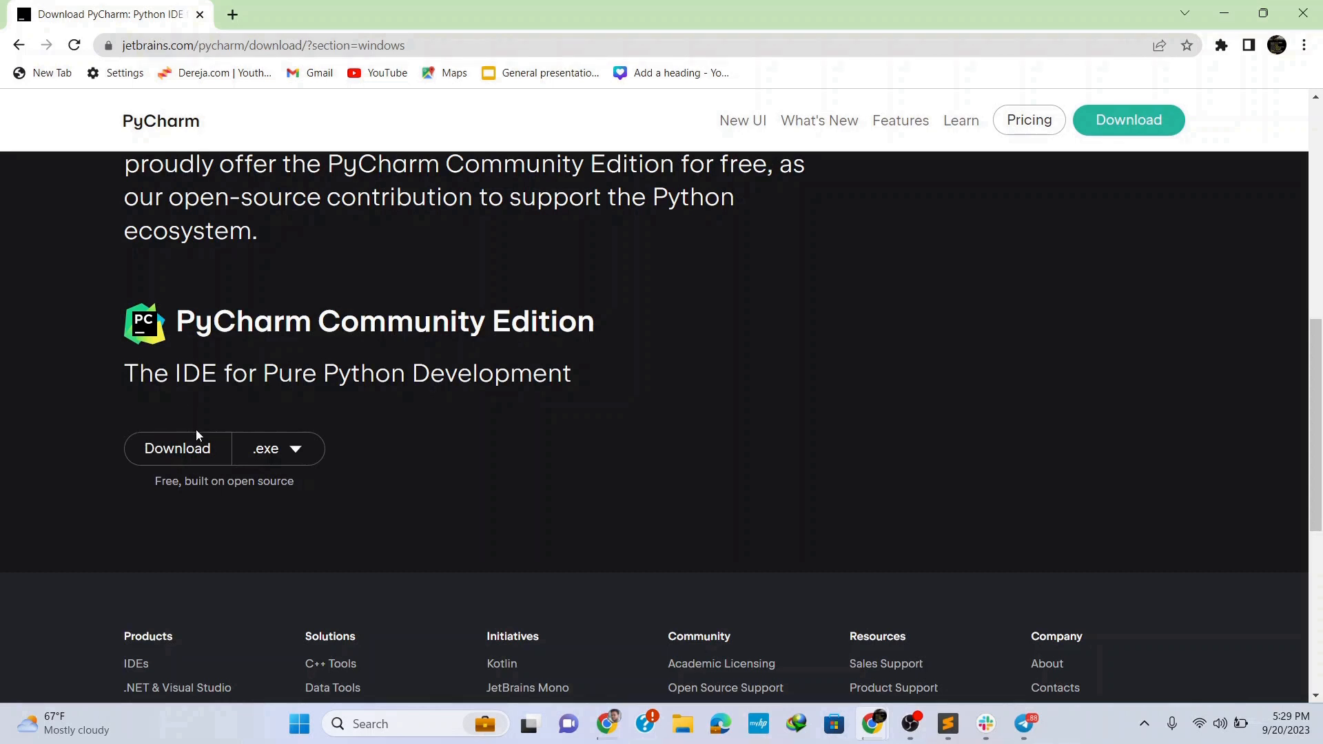
click(184, 453)
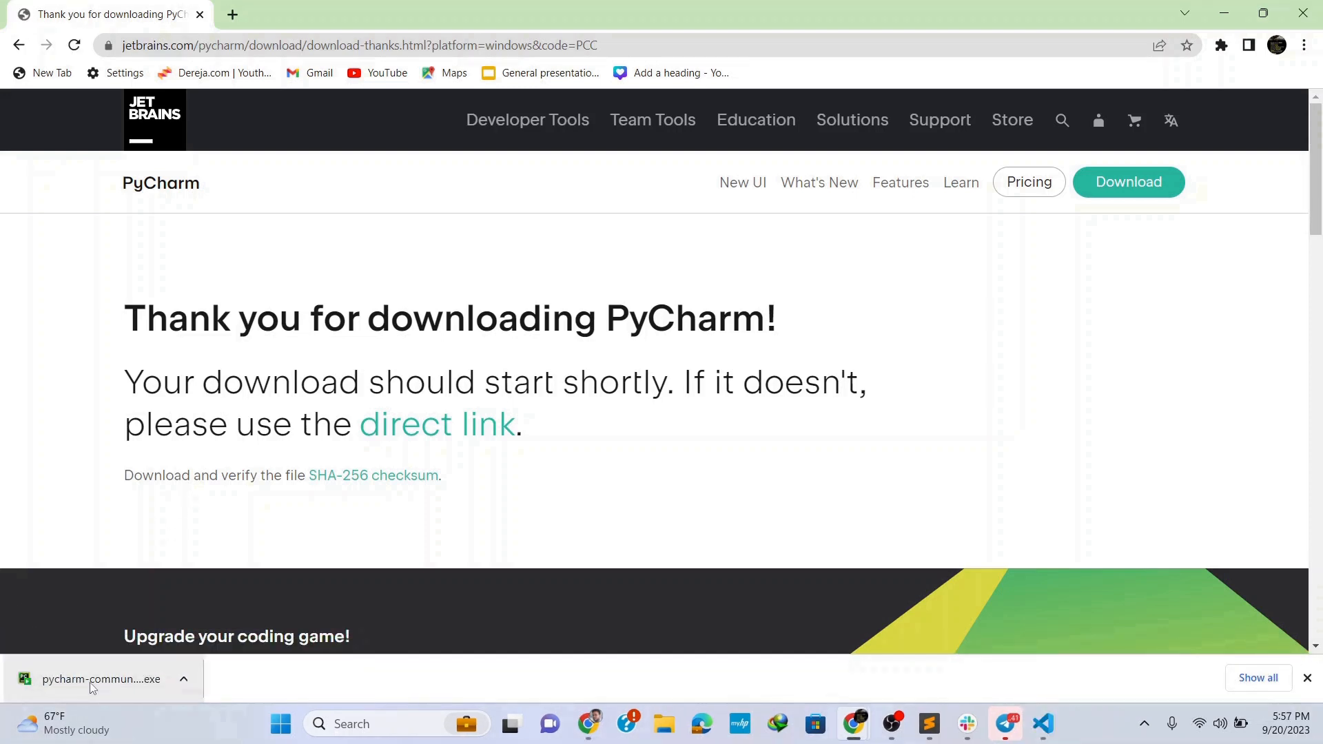
click(109, 685)
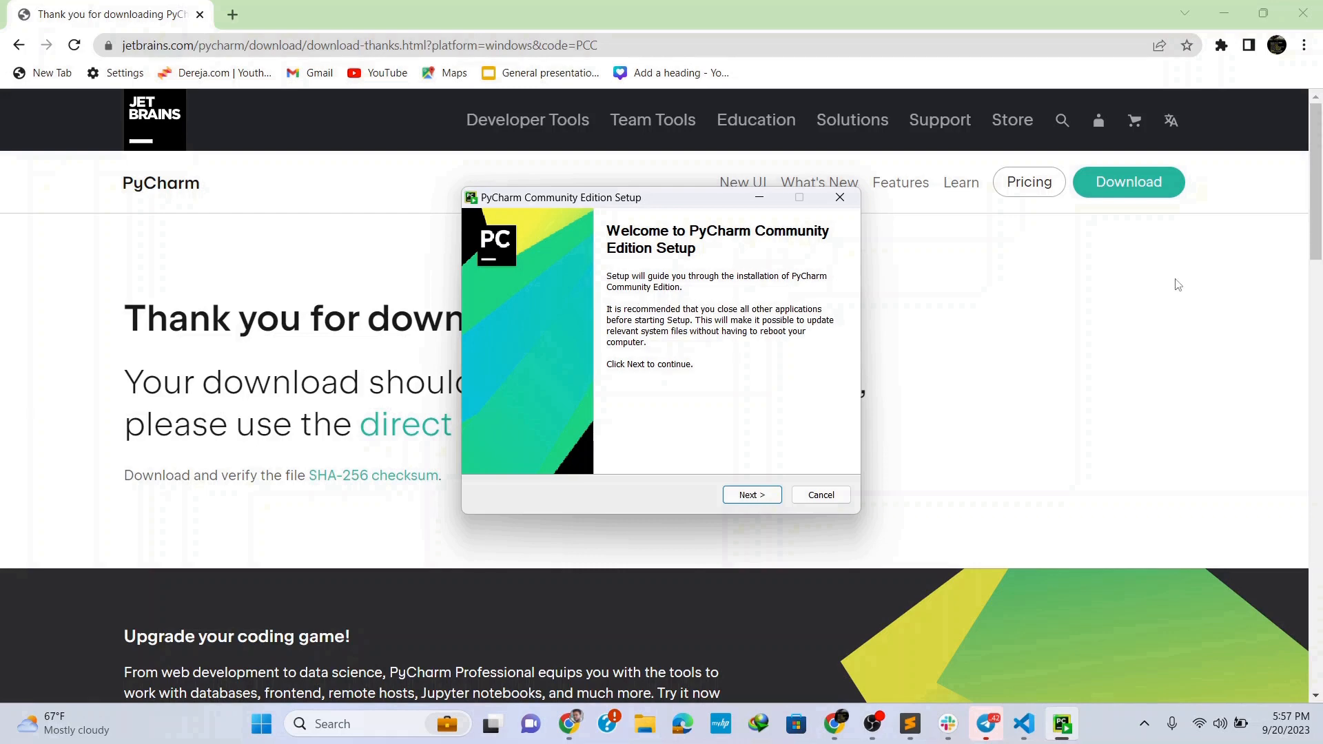
- Minimize the browser and go through the PyCharm setup with the default install folder, enabling only the PyCharm Community Edition desktop shortcut
click(1223, 12)
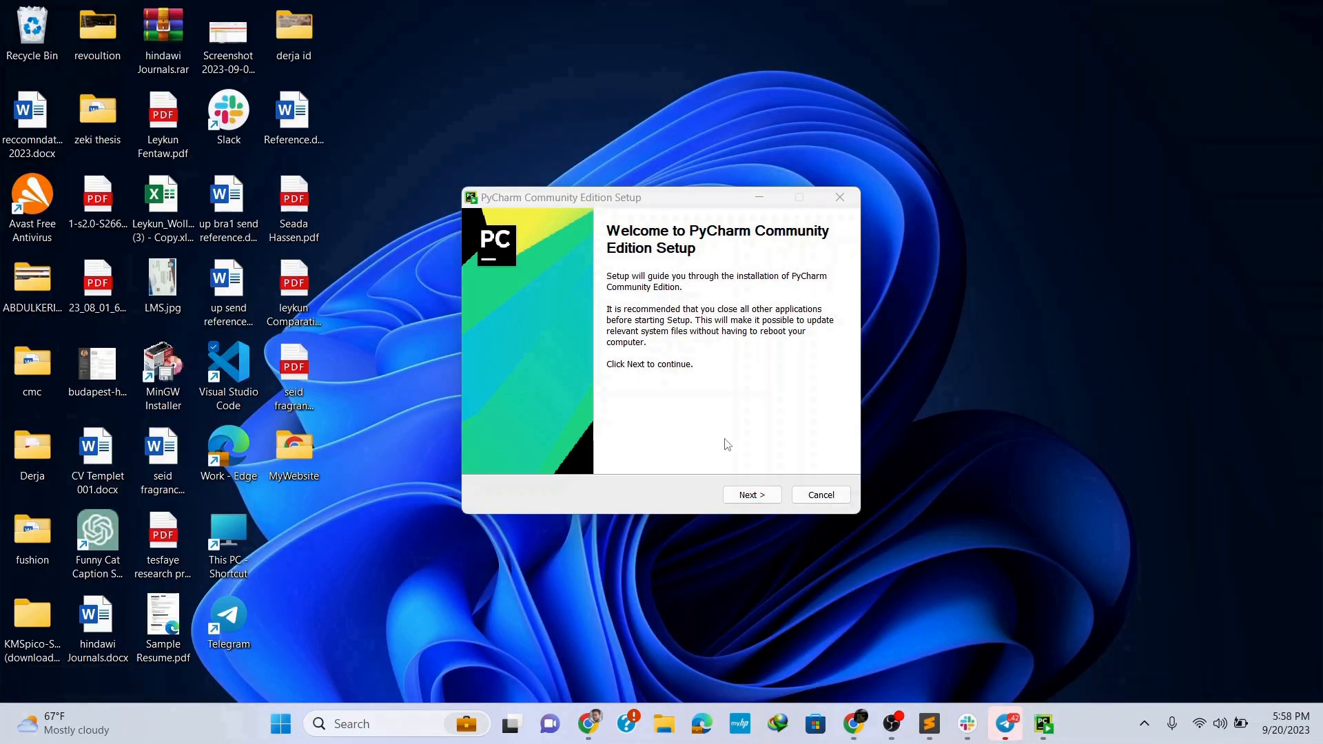
click(752, 496)
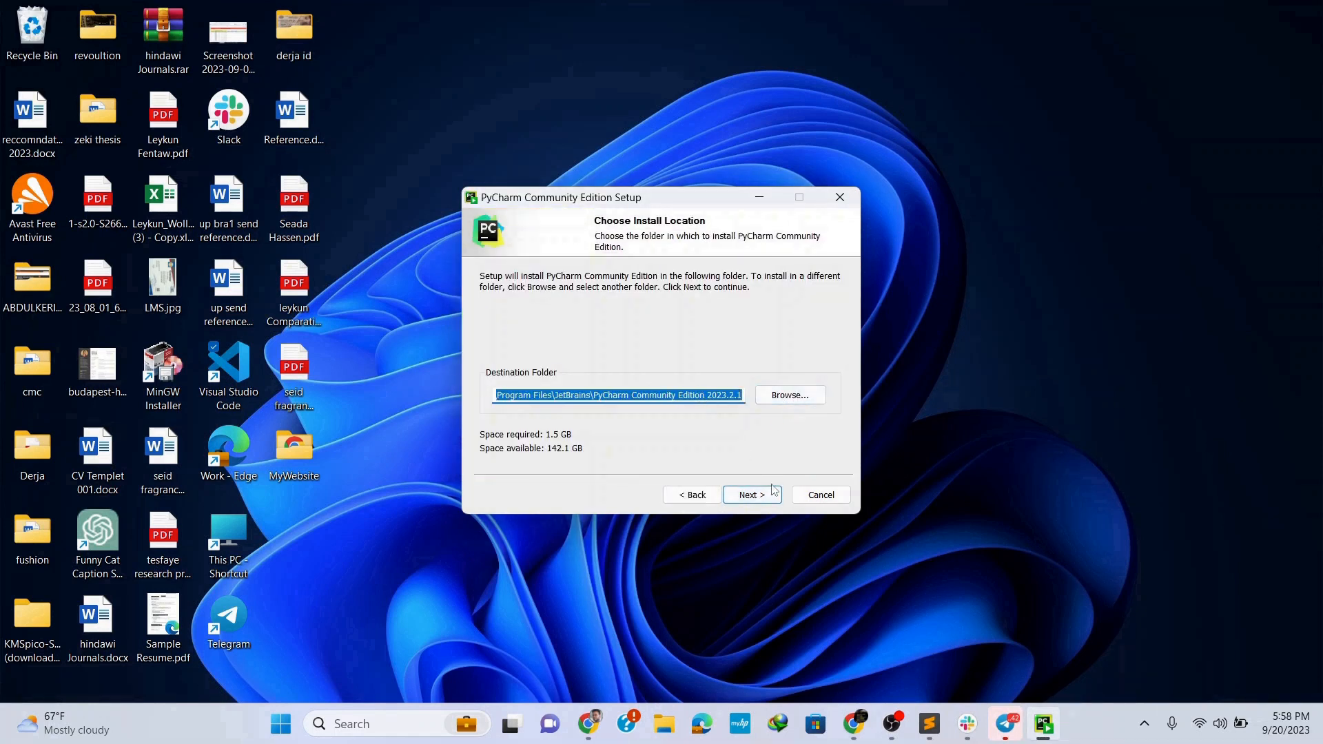
click(758, 501)
click(492, 312)
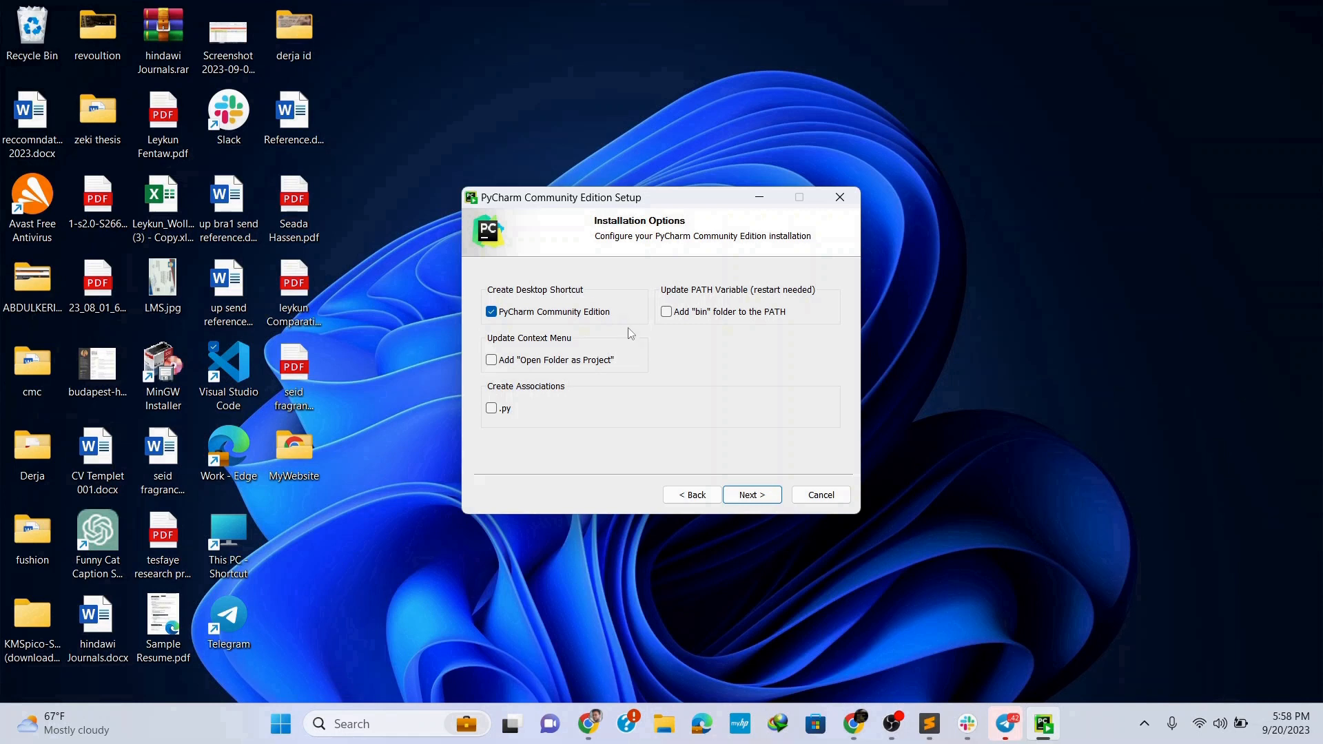
click(753, 498)
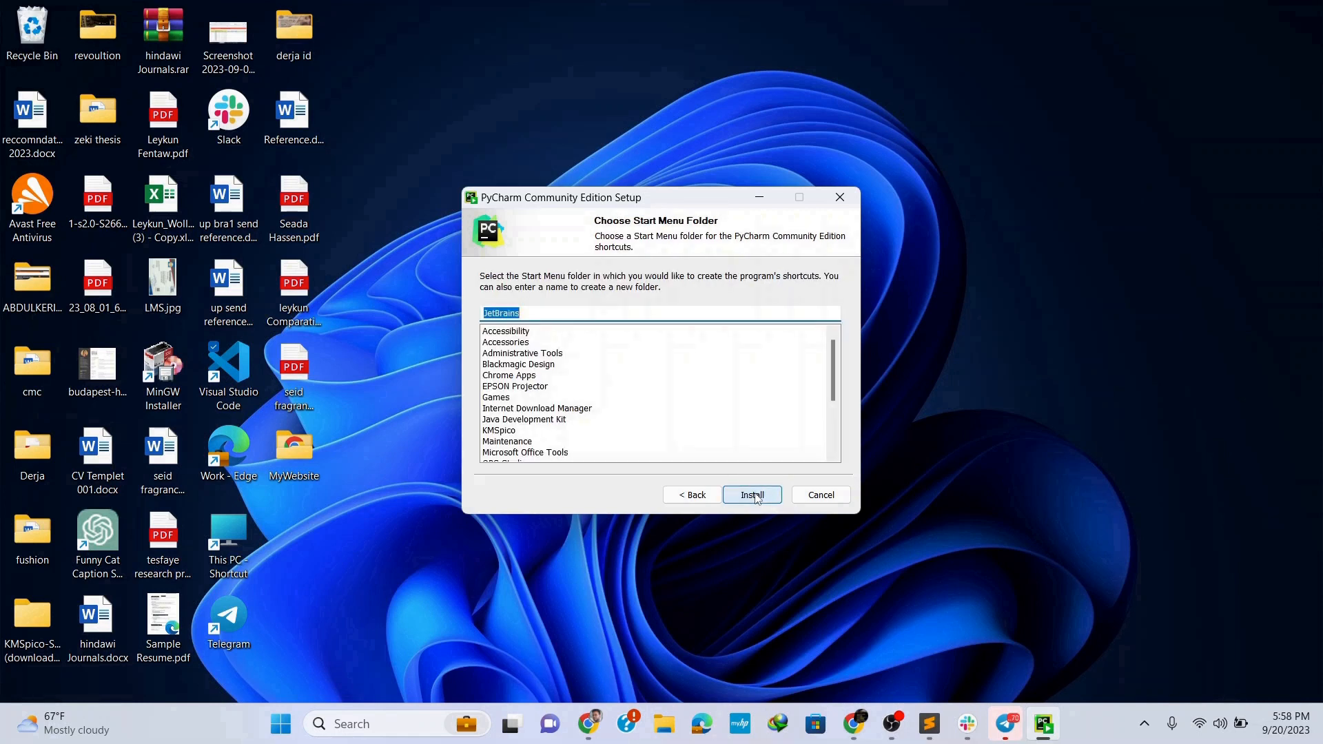
- Name the Start Menu folder "Pycharm IDE", install PyCharm Community Edition and finish the setup without running it
text(Pycharm)
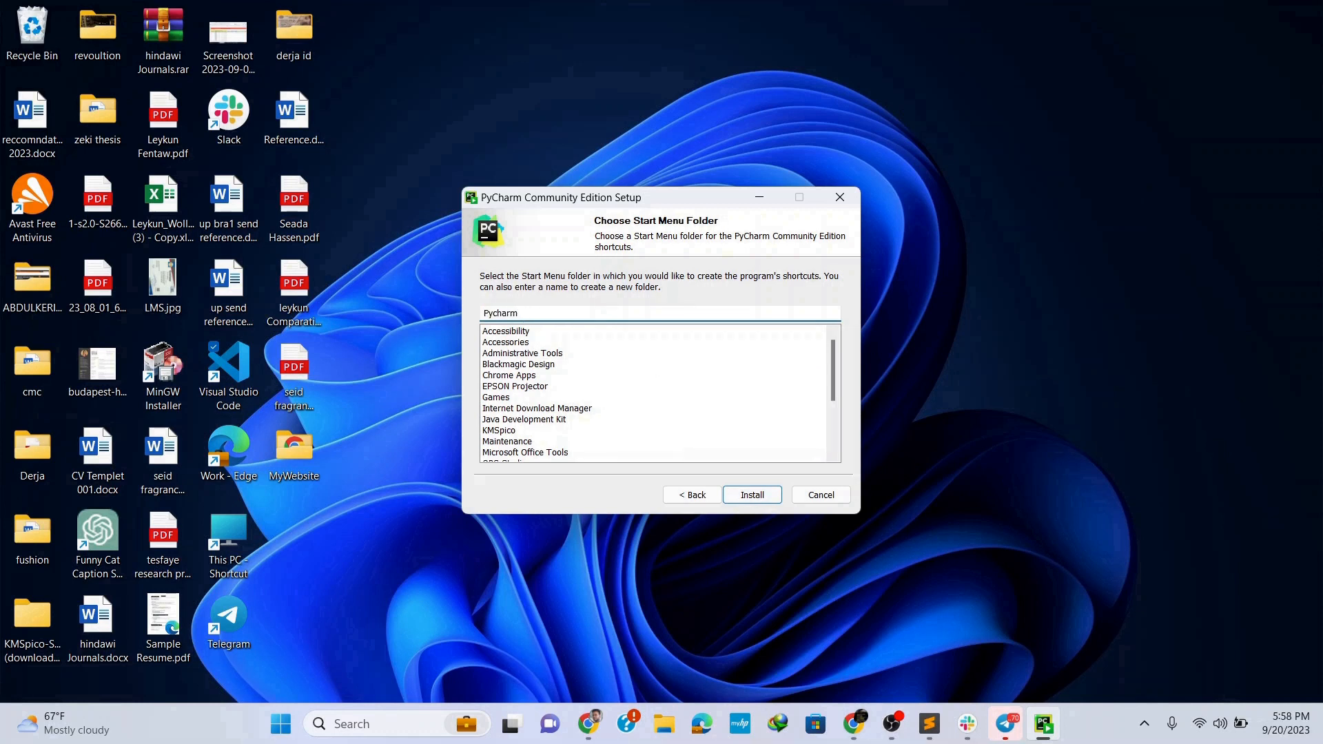
text( IDE)
click(754, 496)
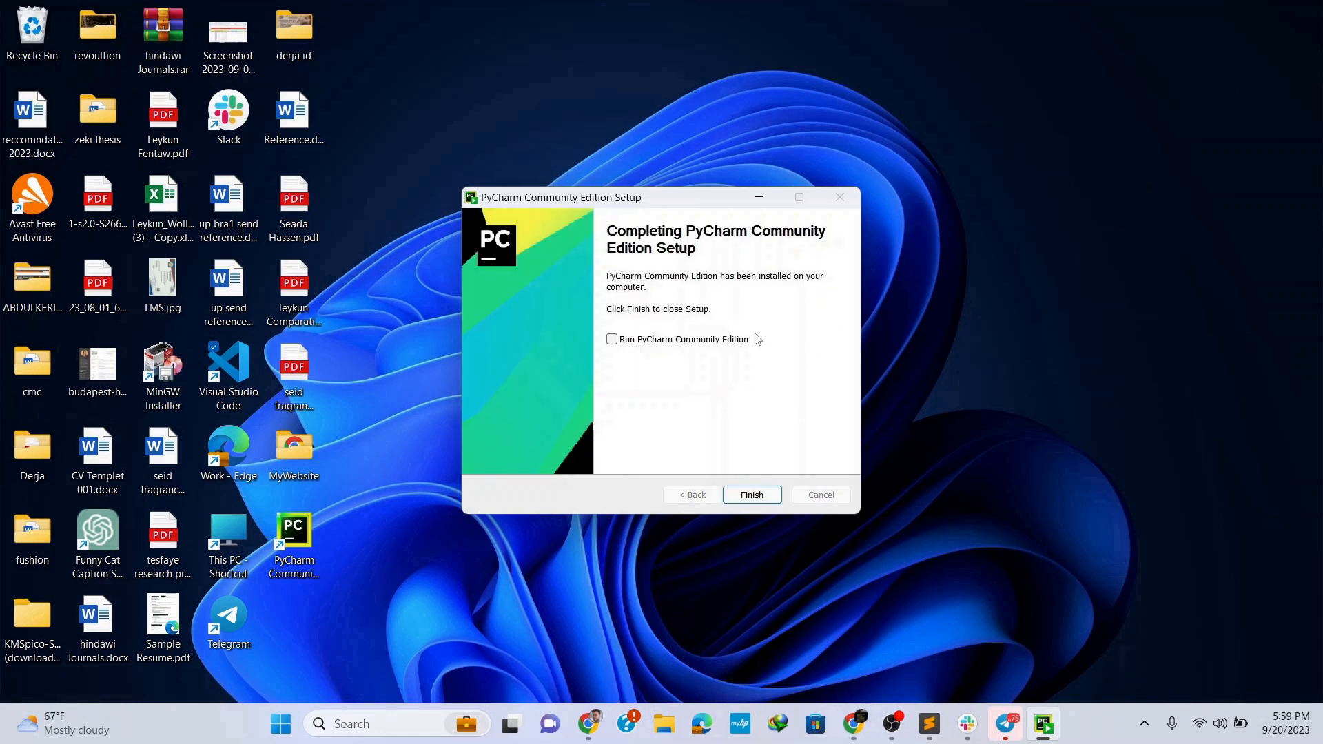
click(752, 495)
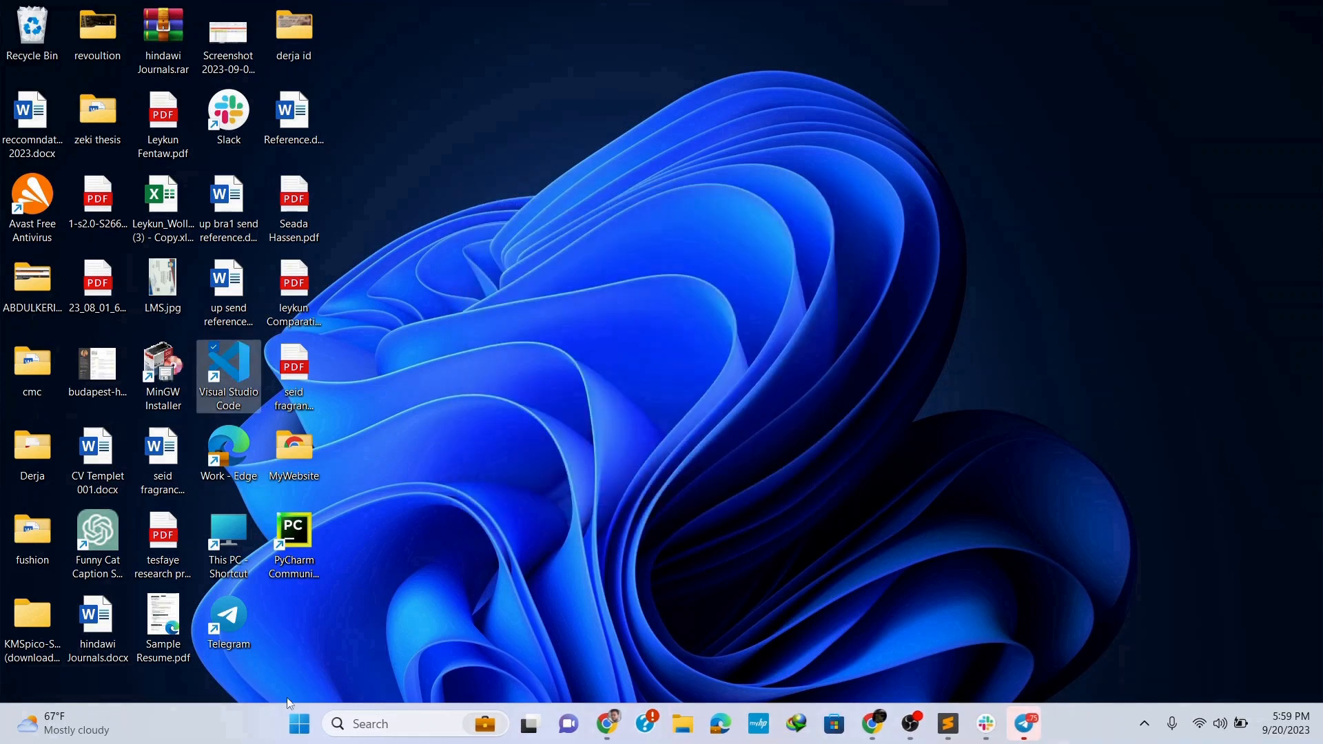
- Search Windows for "pycharm" and launch PyCharm Community Edition 2023.2.1
click(301, 725)
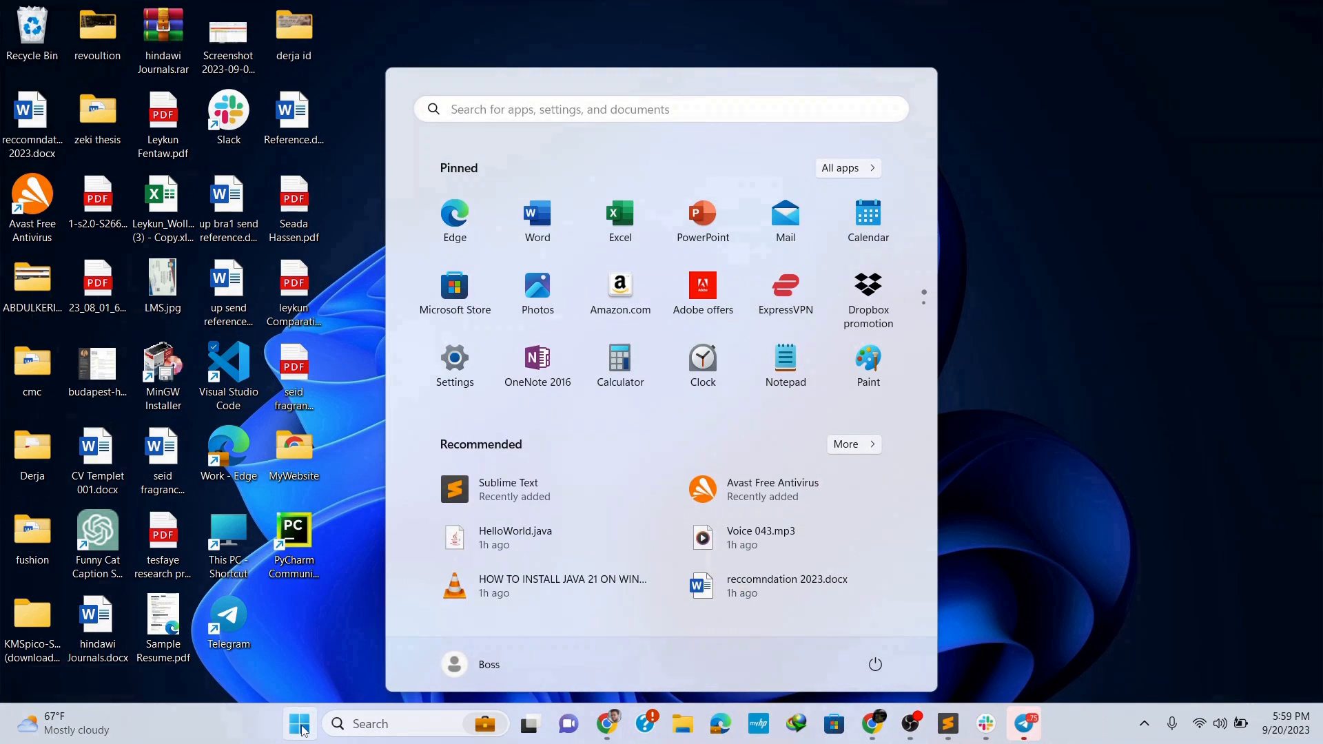
text(pyc)
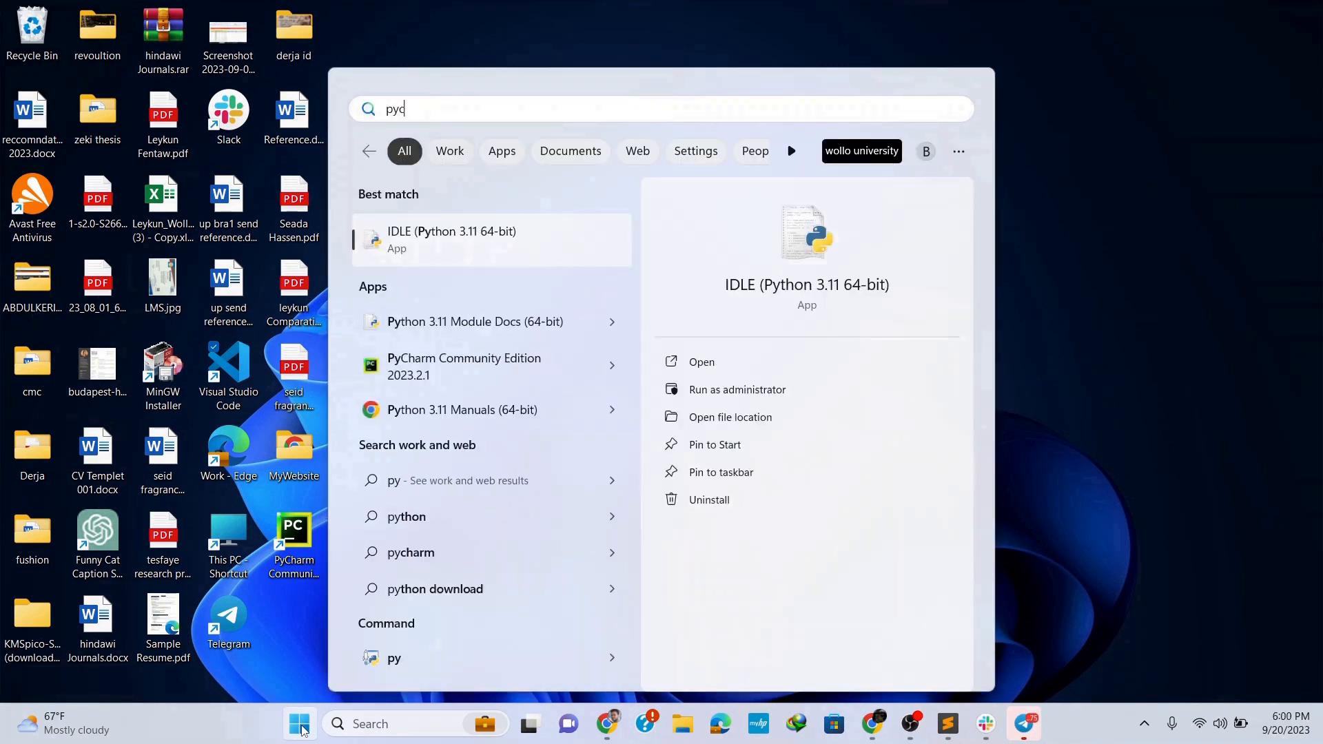
text(harm)
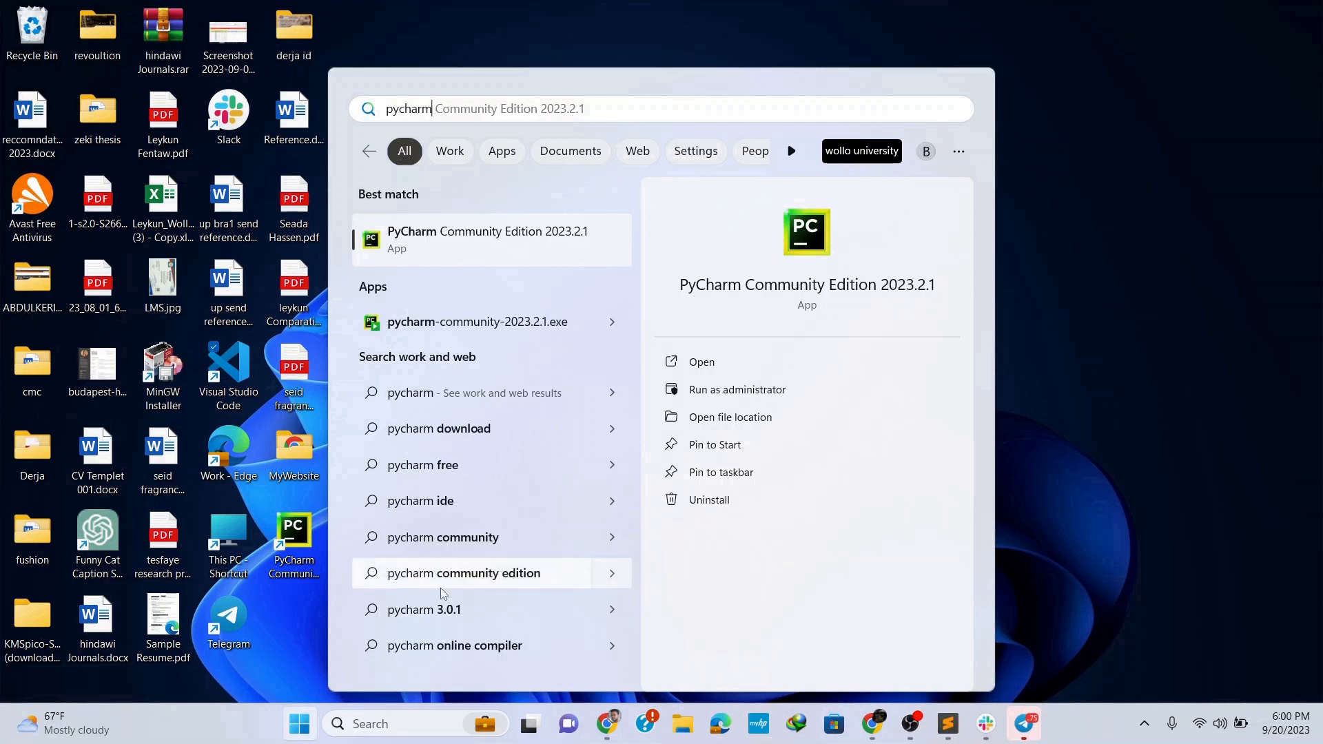
click(481, 253)
- Accept the PyCharm User Agreement and decline sending anonymous statistics, dismissing the desktop notifications
click(444, 490)
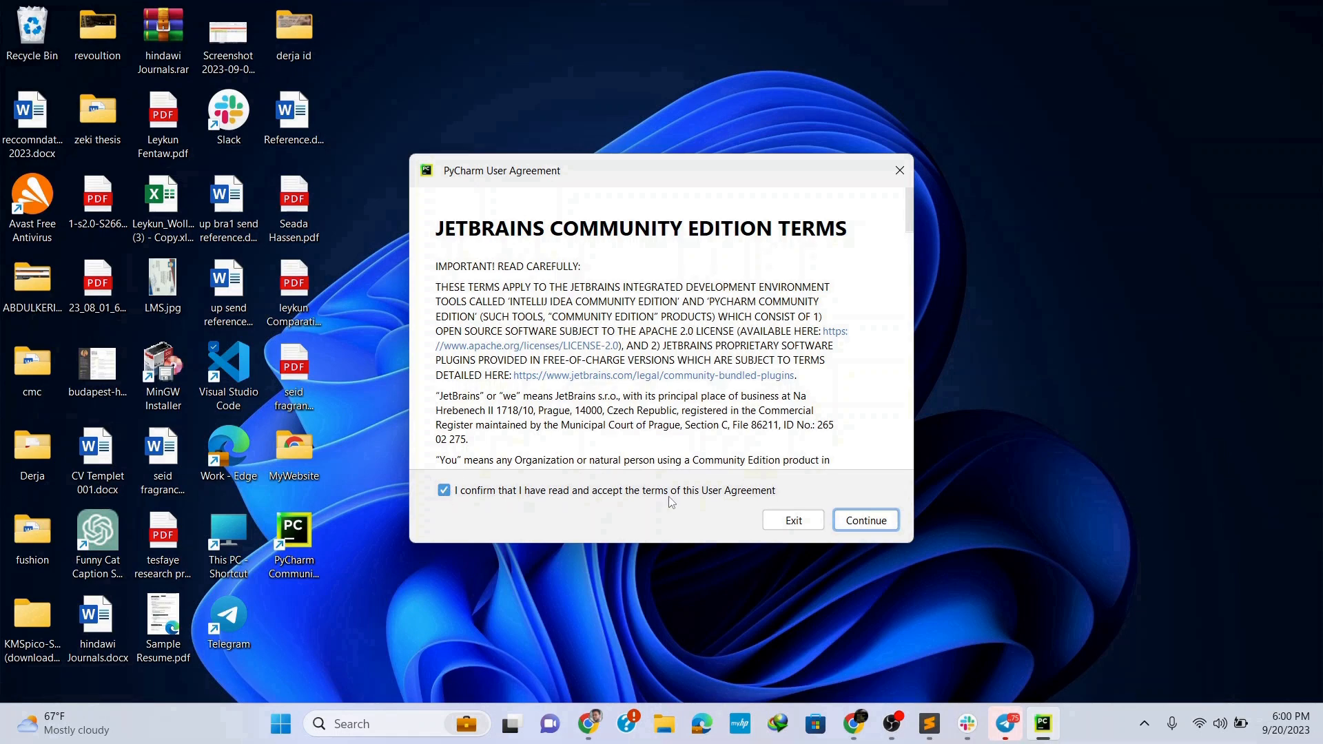
click(873, 526)
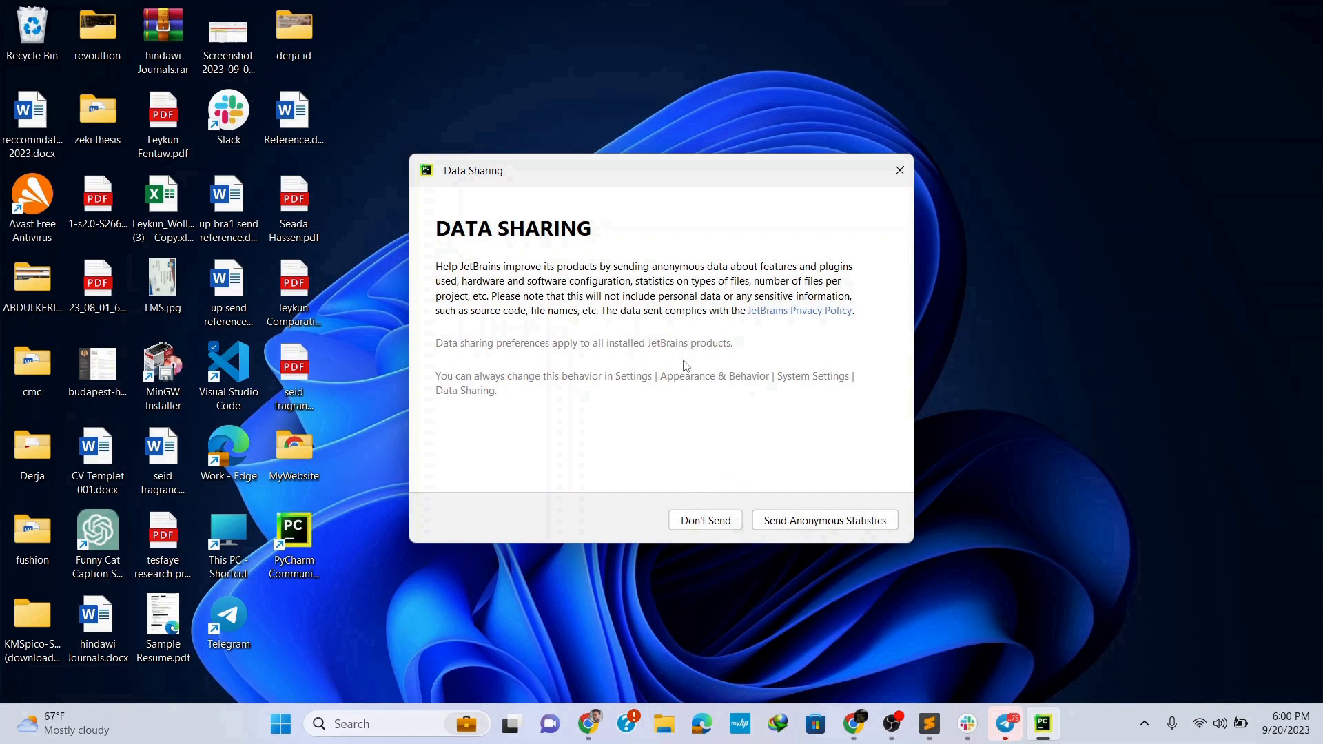
click(708, 520)
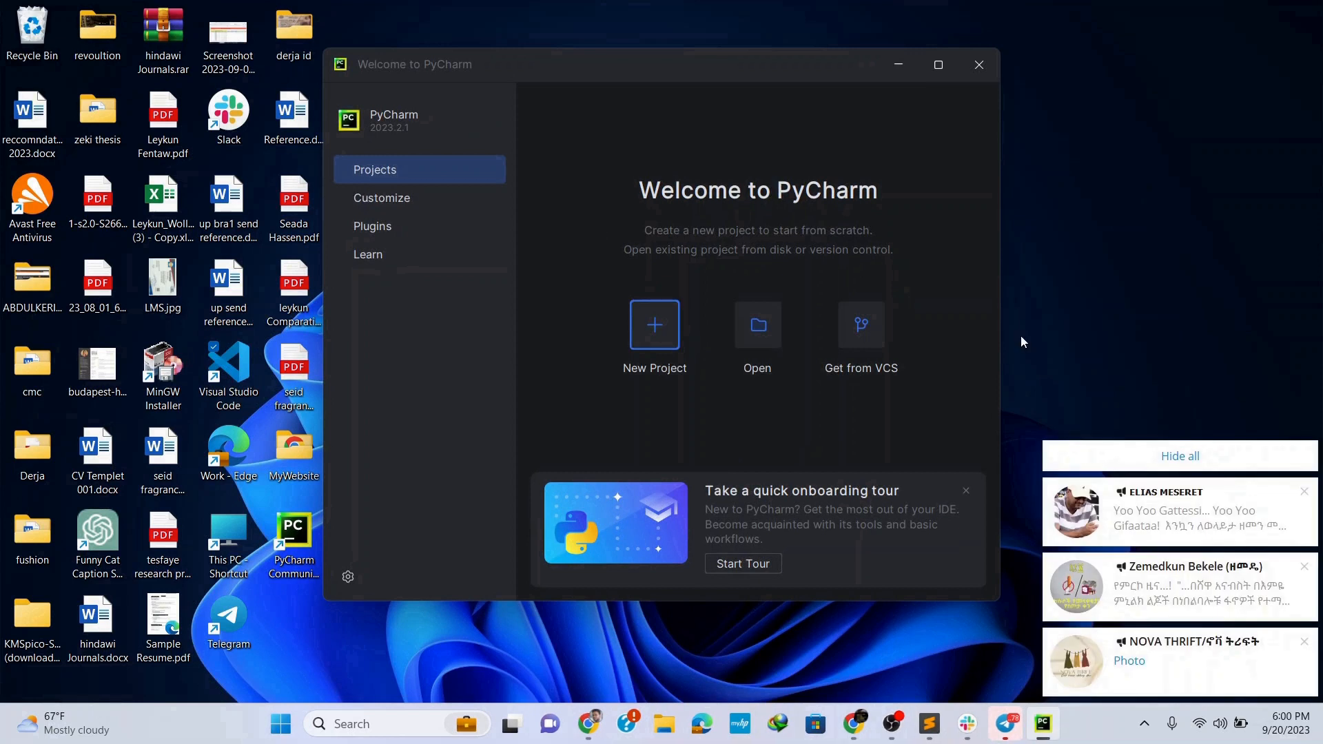
click(1191, 458)
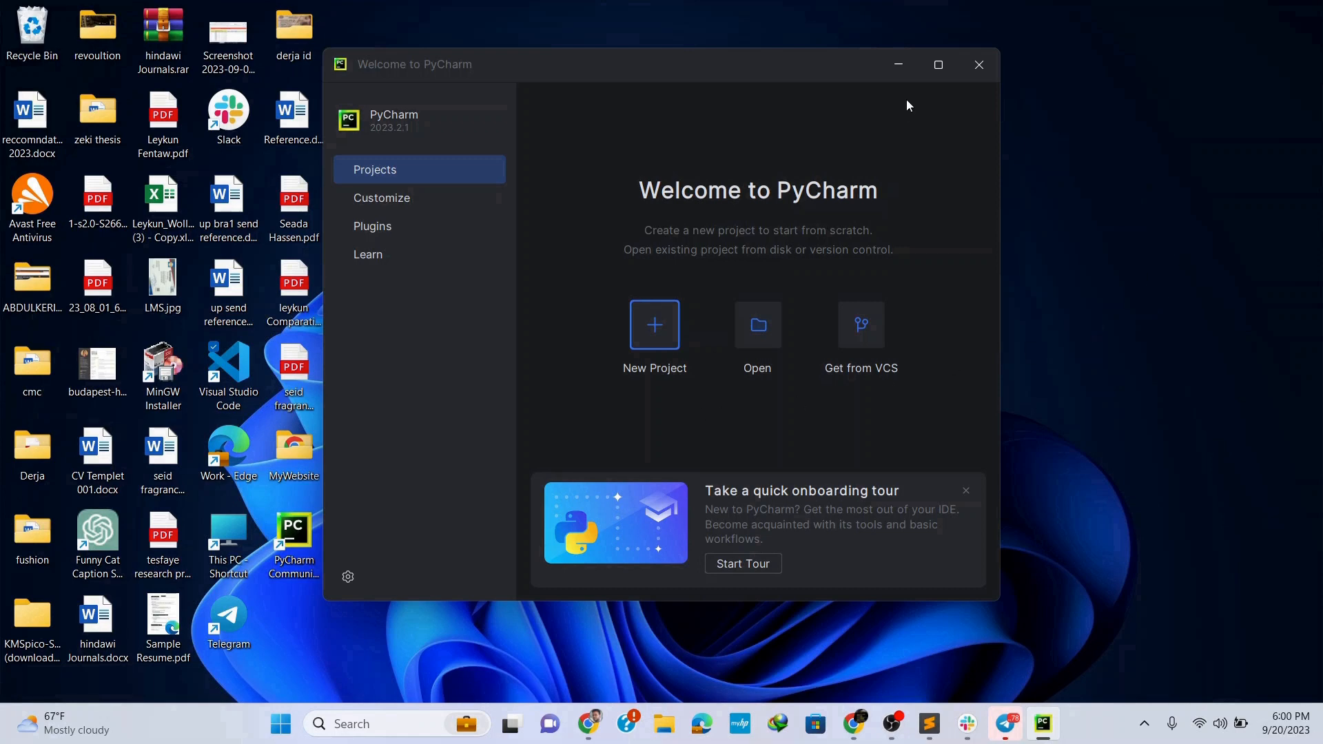
- Create a project named pythonProject with a new Virtualenv environment and the main.py welcome script, and run main.py
click(938, 65)
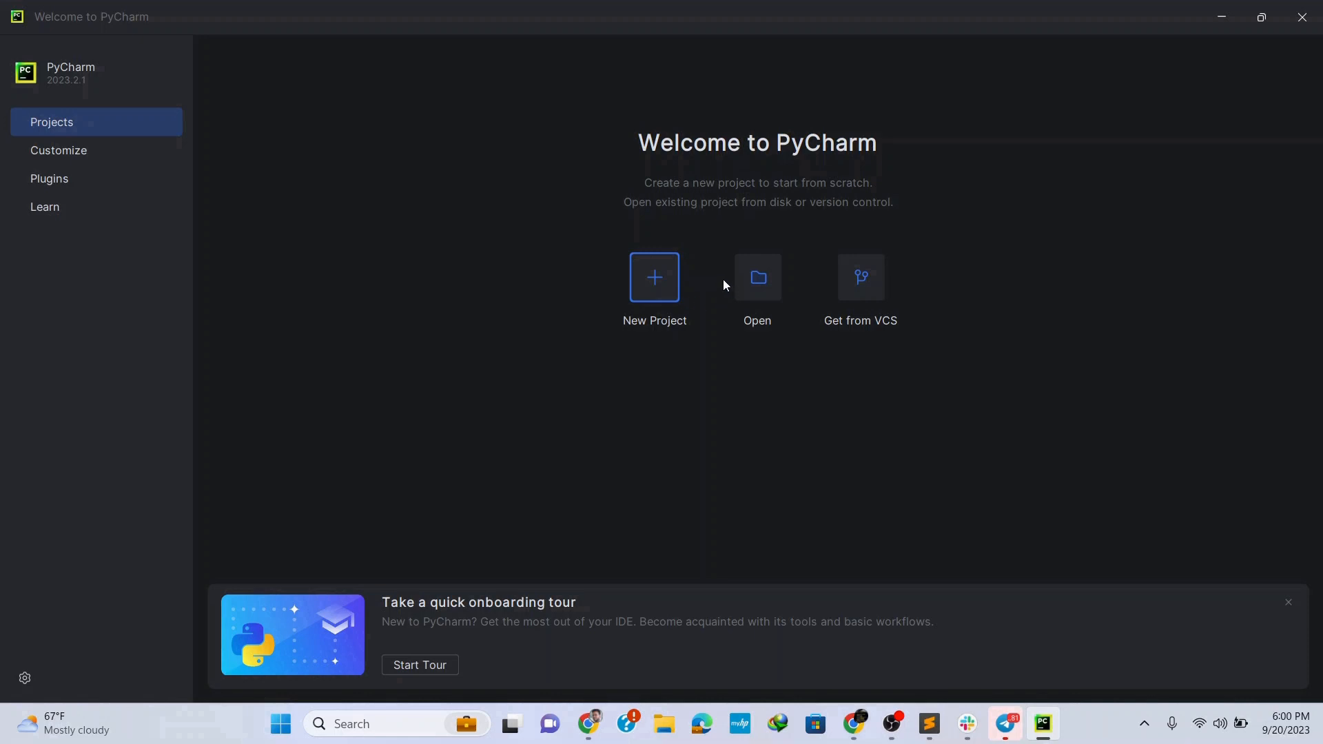
click(654, 277)
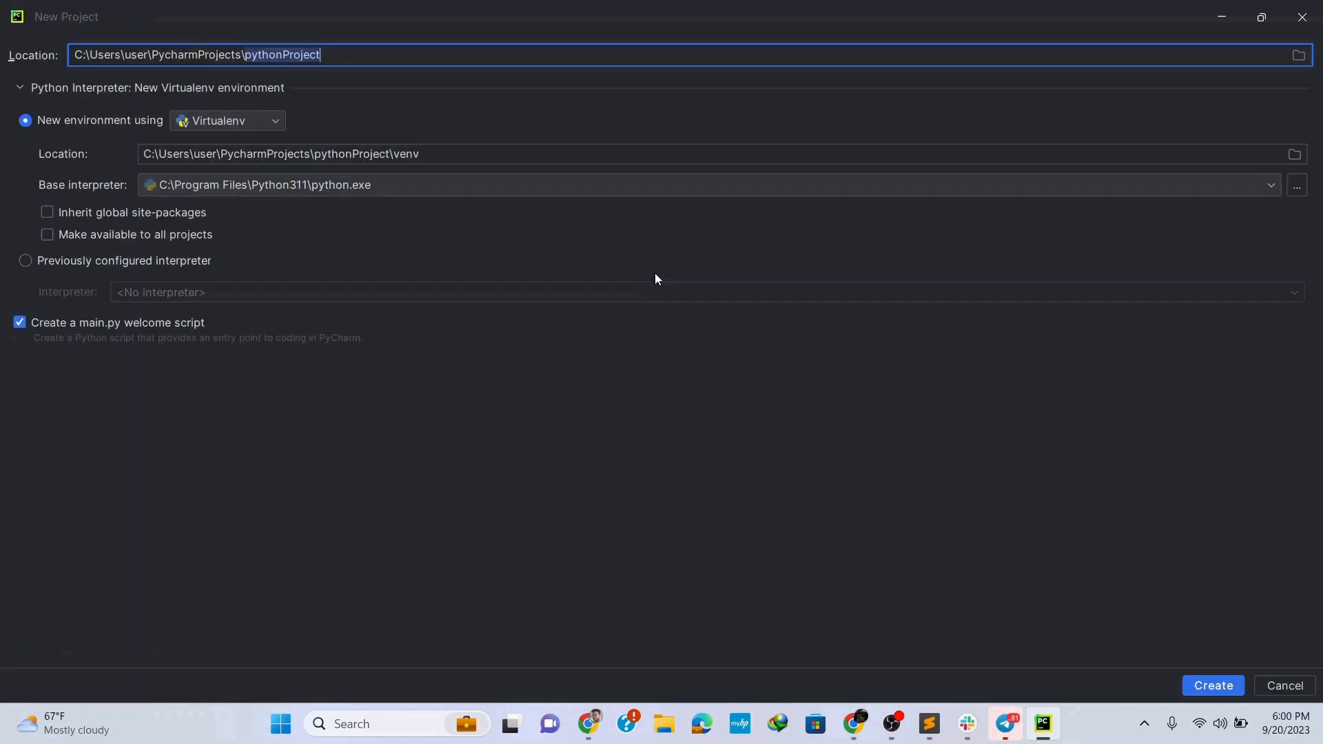
text(pythonProject)
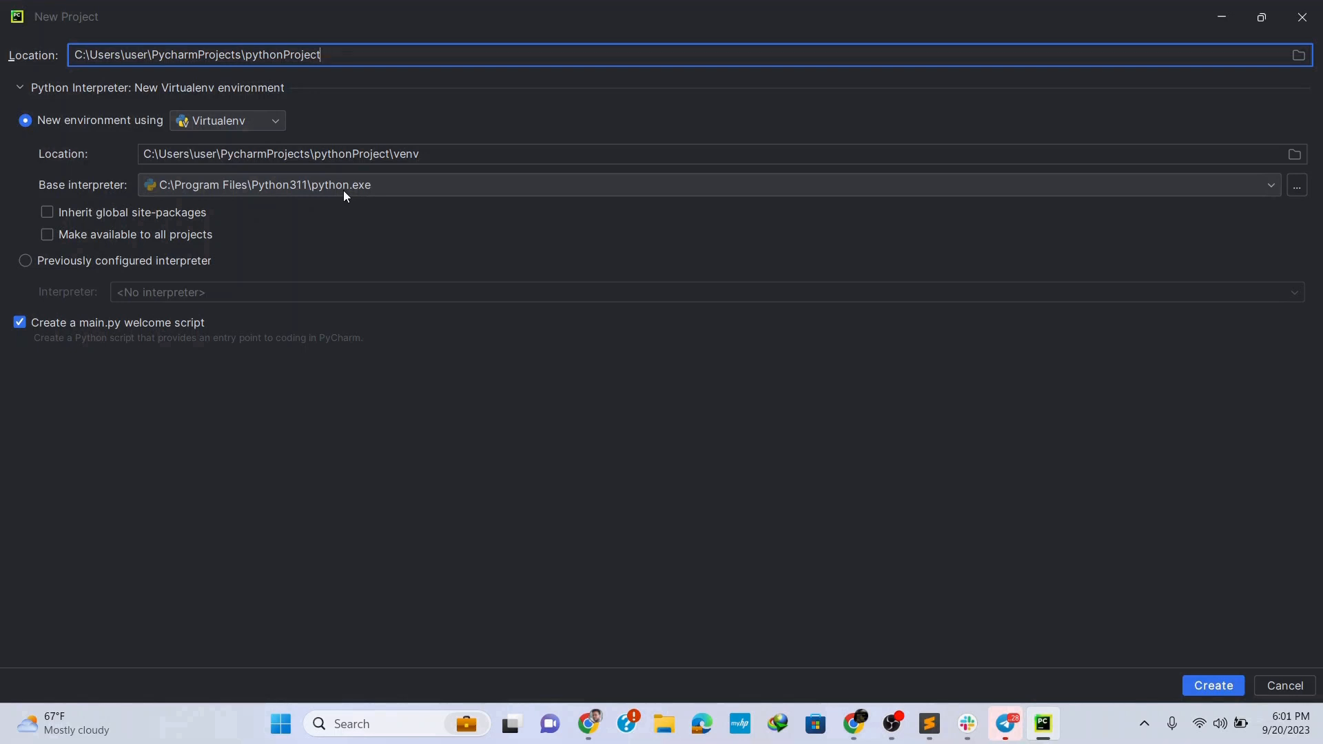
click(1217, 688)
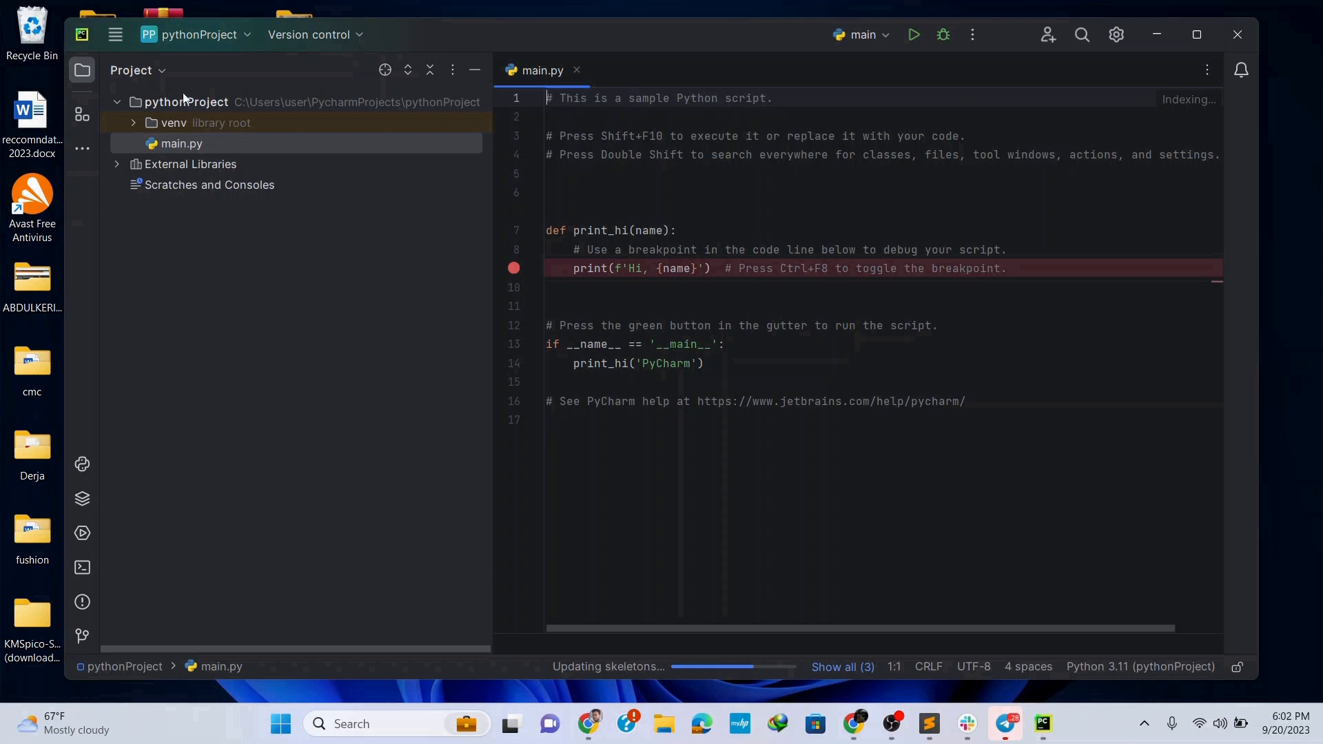
click(196, 145)
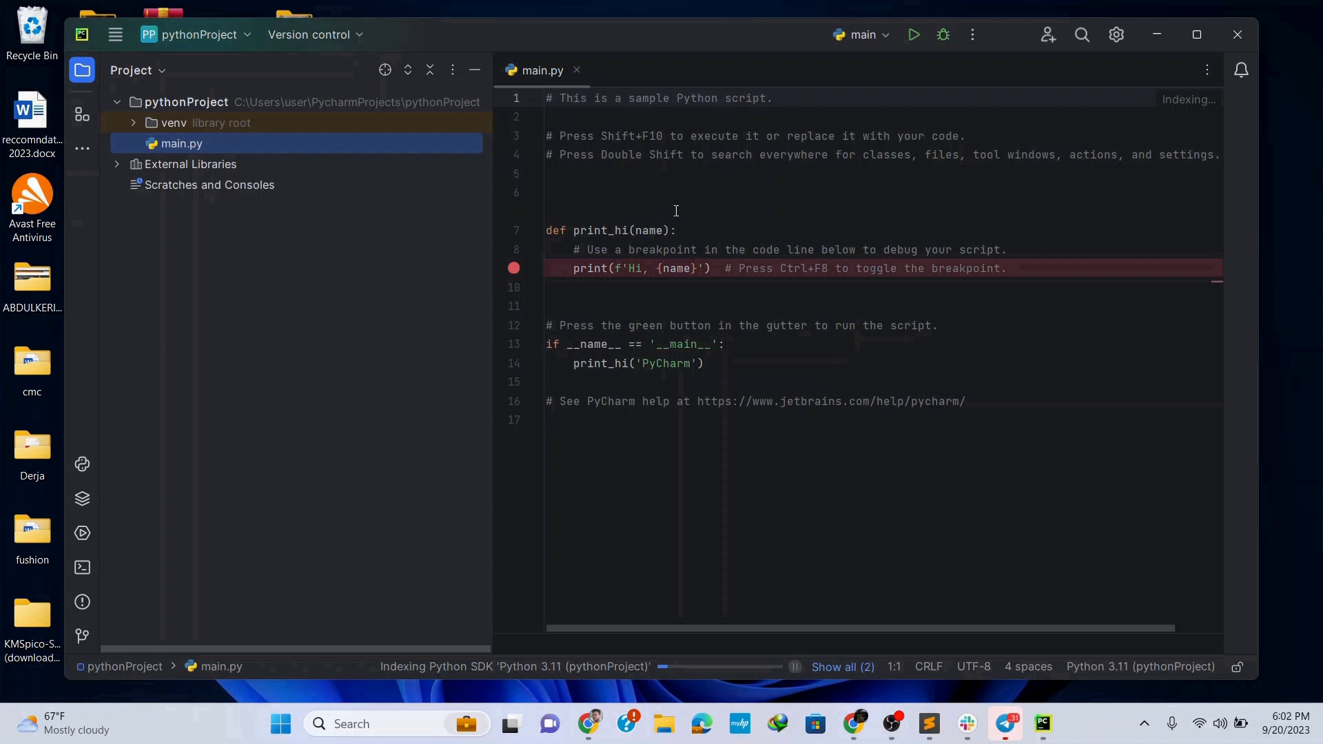
click(914, 36)
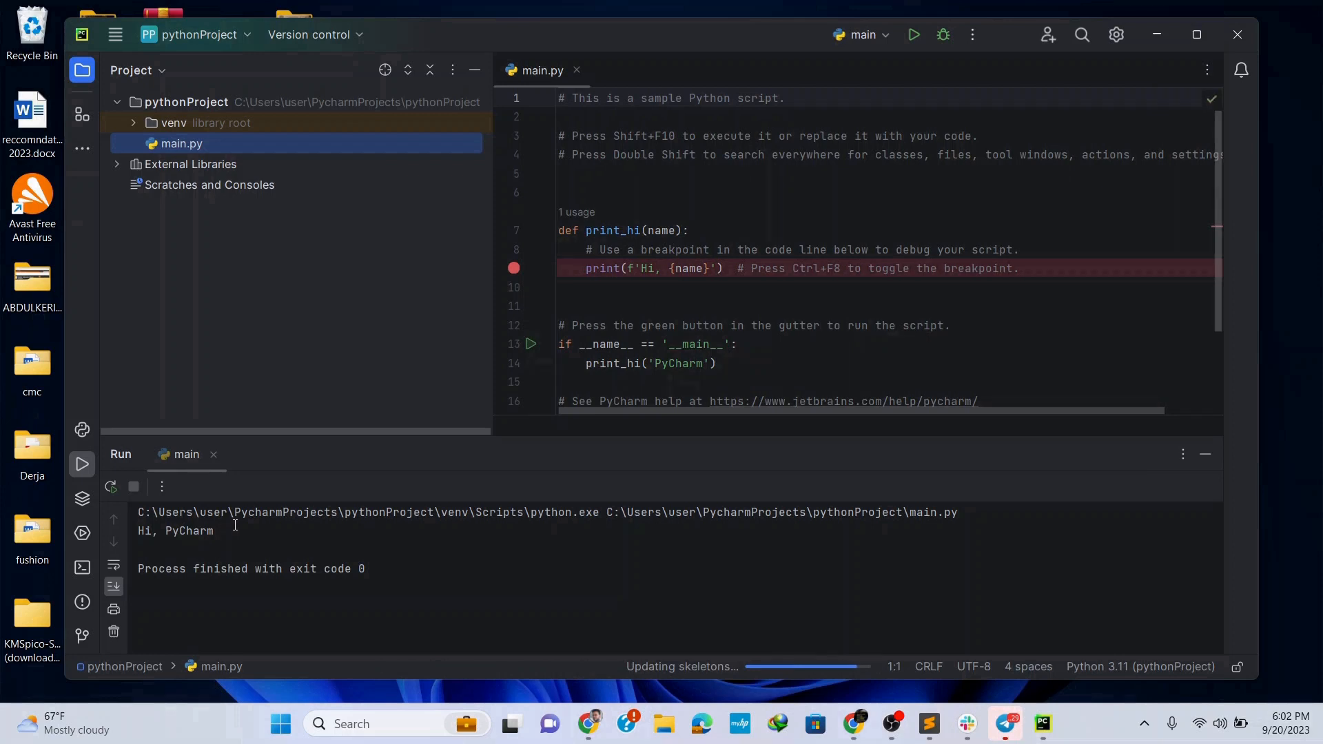
- Add a new file named Hello.py to the pythonProject folder
click(209, 103)
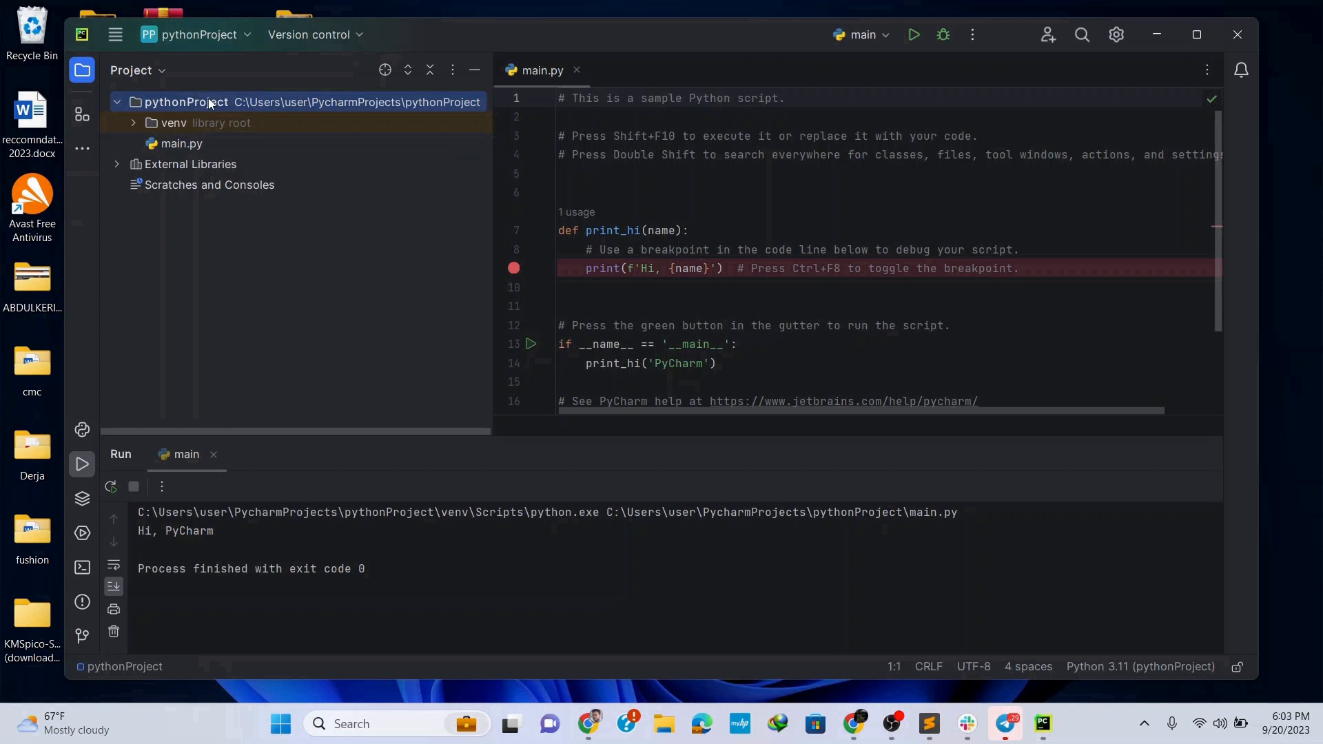
right_click(209, 102)
mouse_move(293, 113)
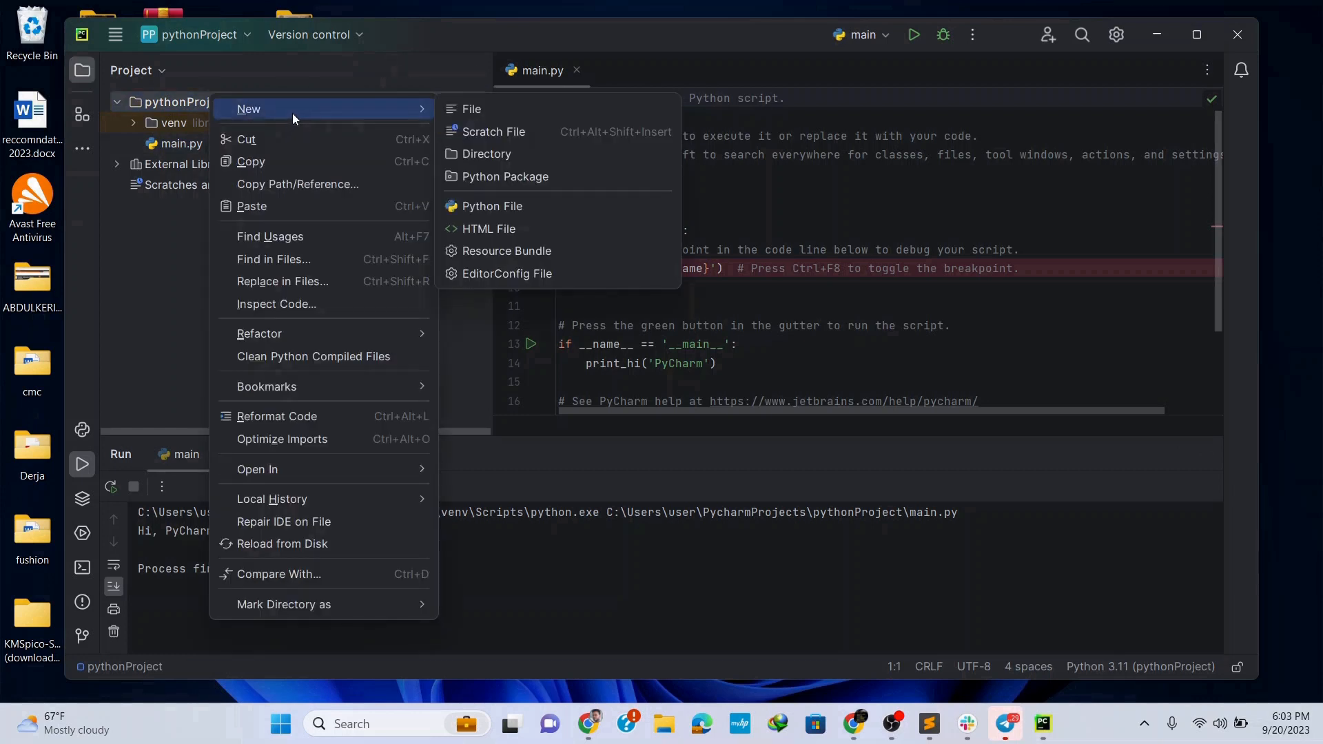
click(483, 108)
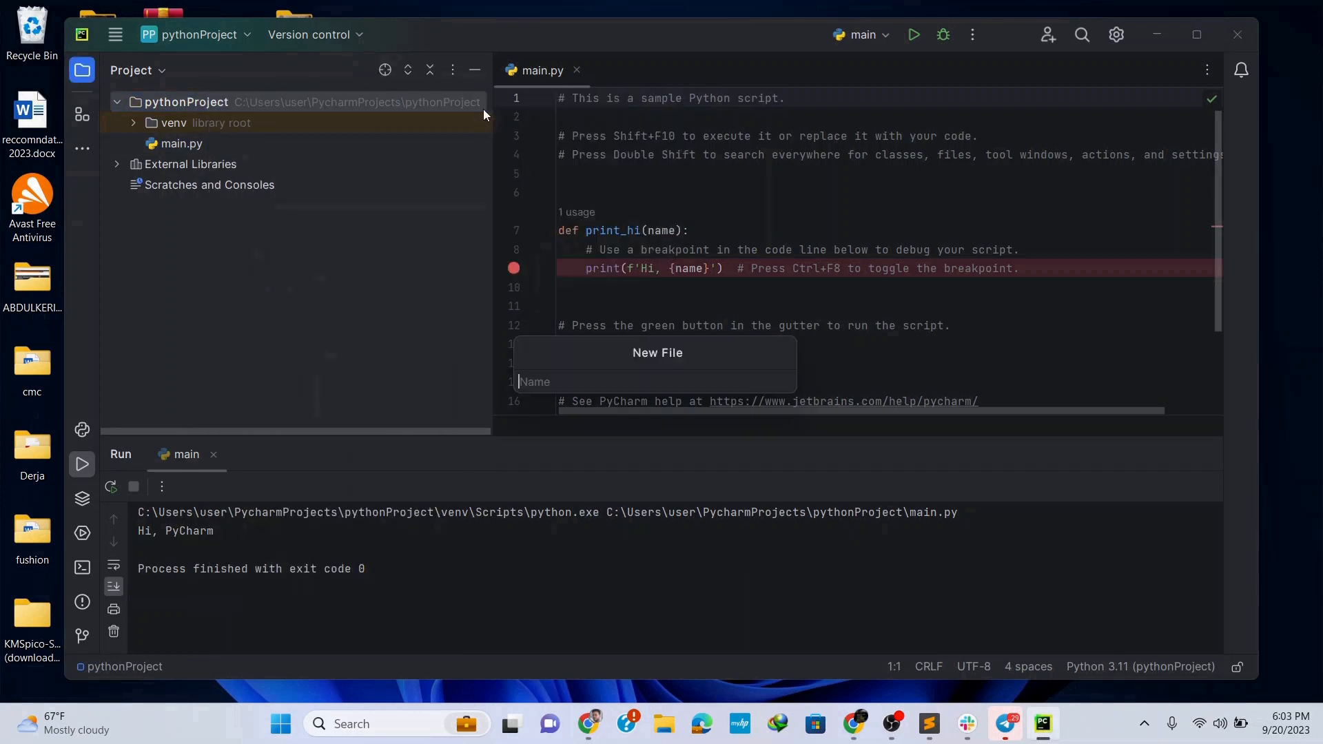
text(Hello.py)
key(Return)
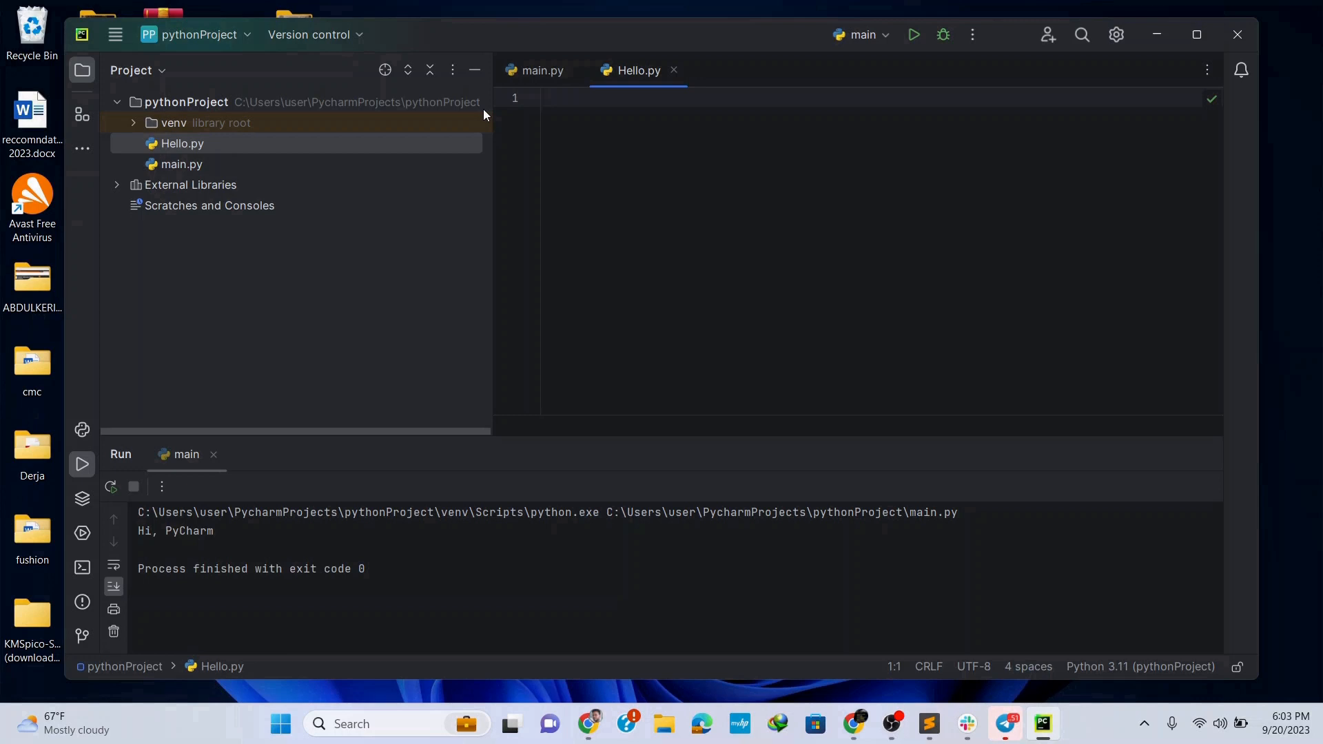
- Write print("Hello World!") in Hello.py and run the file
text(print)
key(Return)
text("Hello World!")
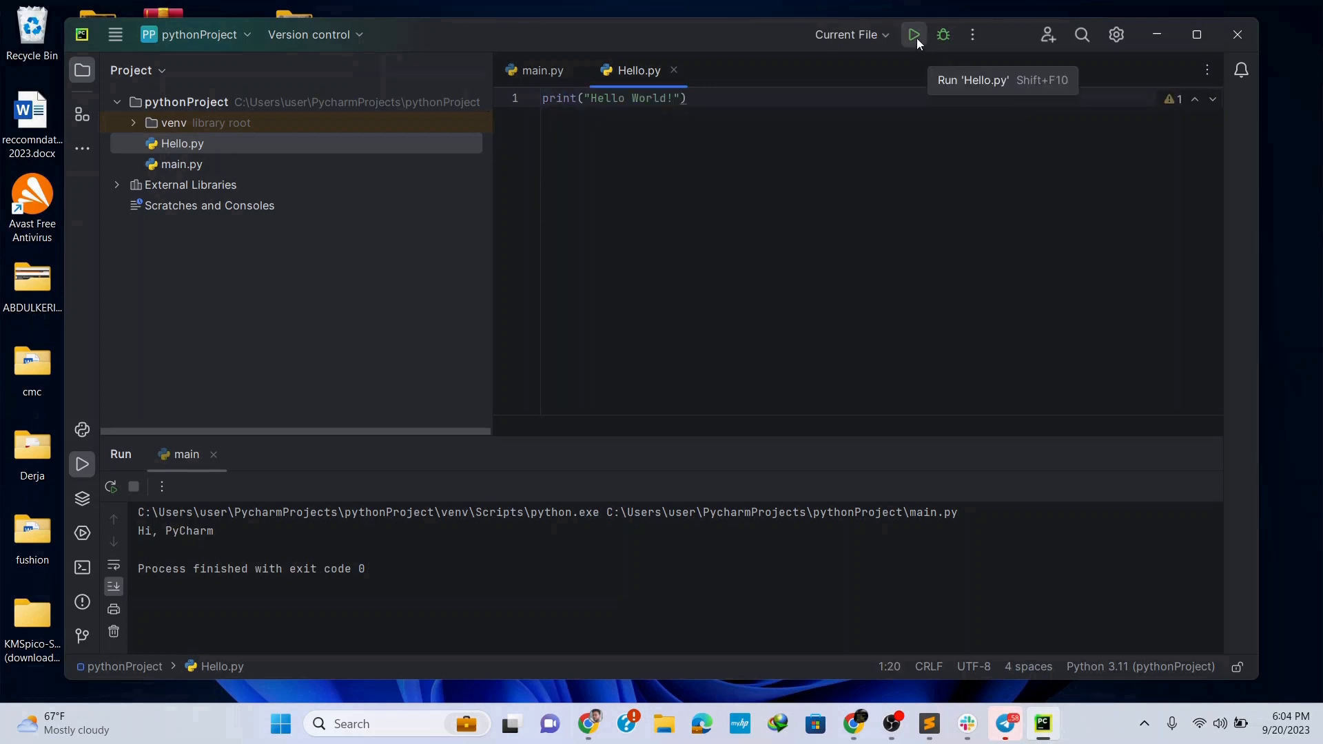
click(916, 39)
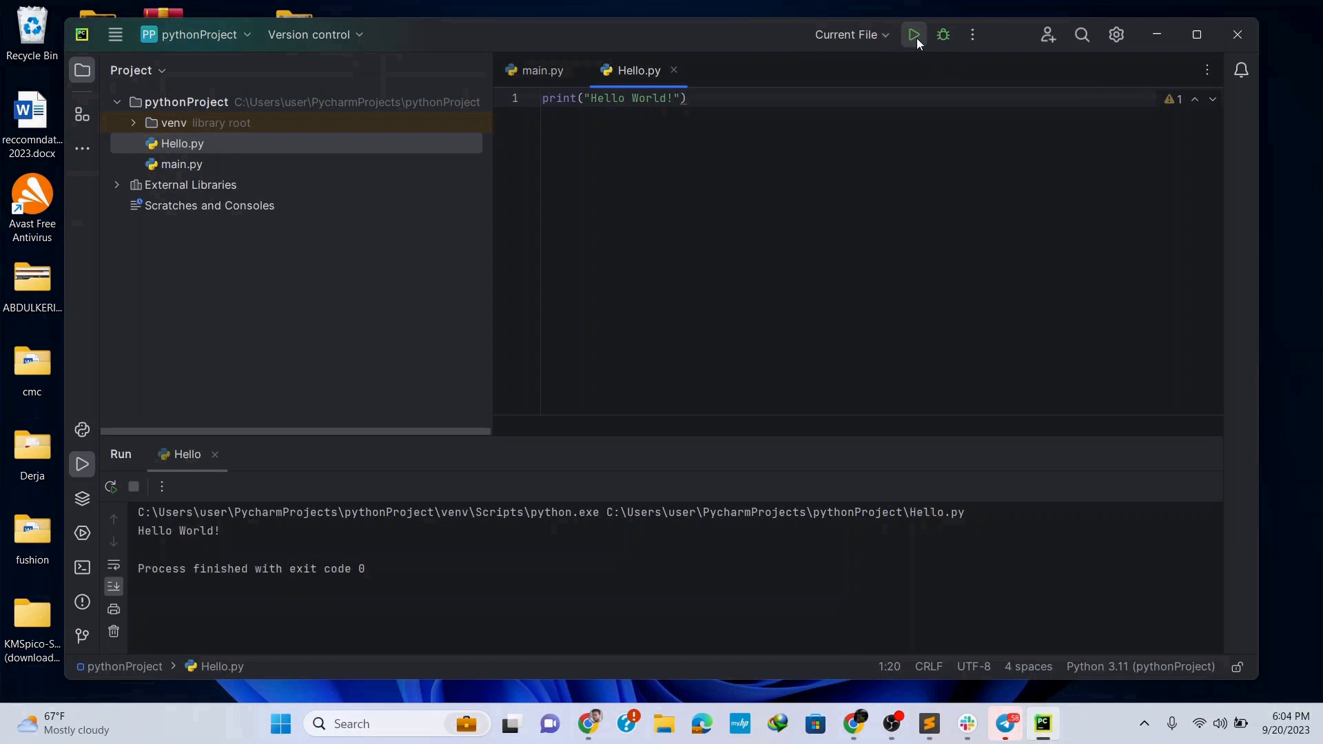